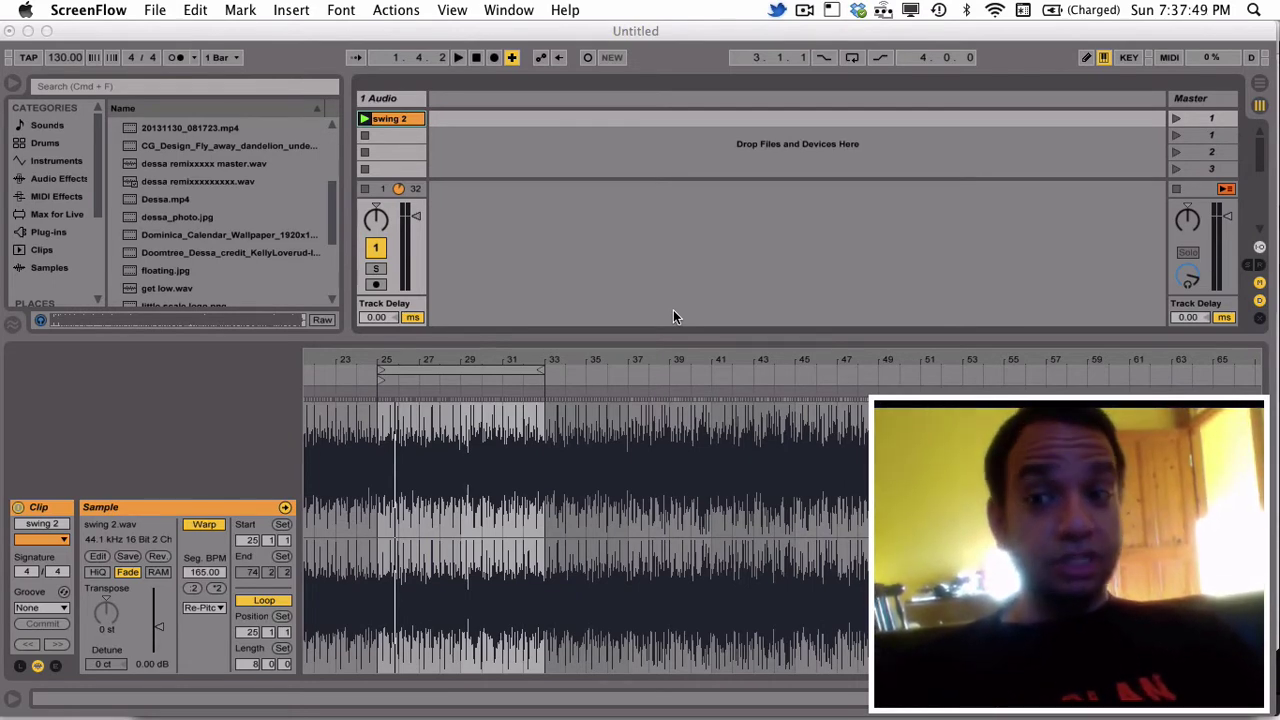
# Switch to Resolume Arena to view its kaleidoscope composition, and return to Ableton Live
pyautogui.press('super+shift+5')
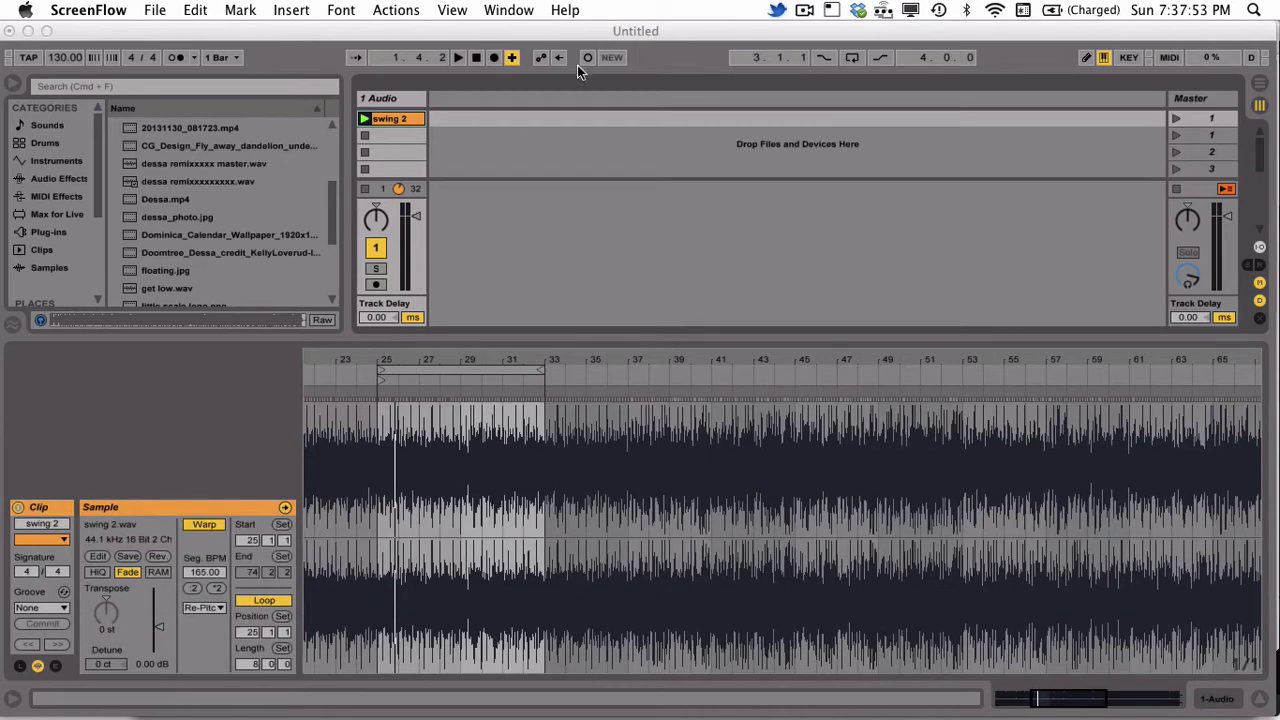
pyautogui.click(523, 32)
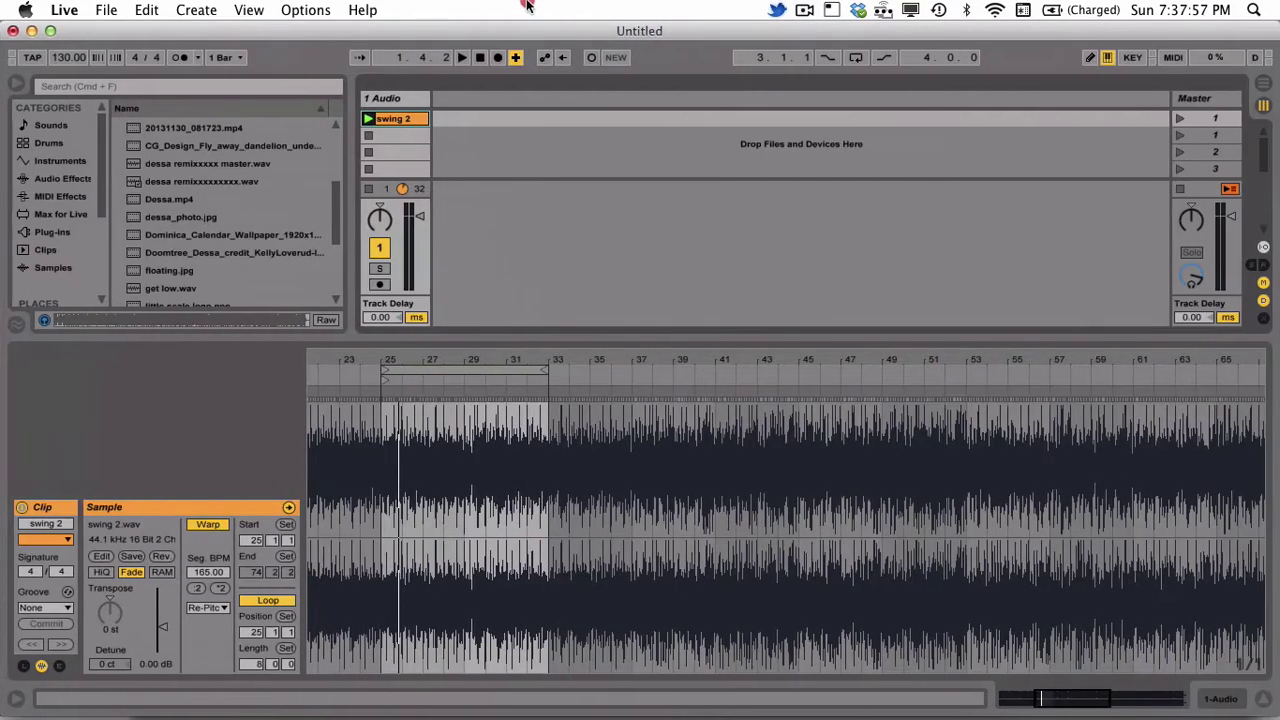
pyautogui.press('super+Tab')
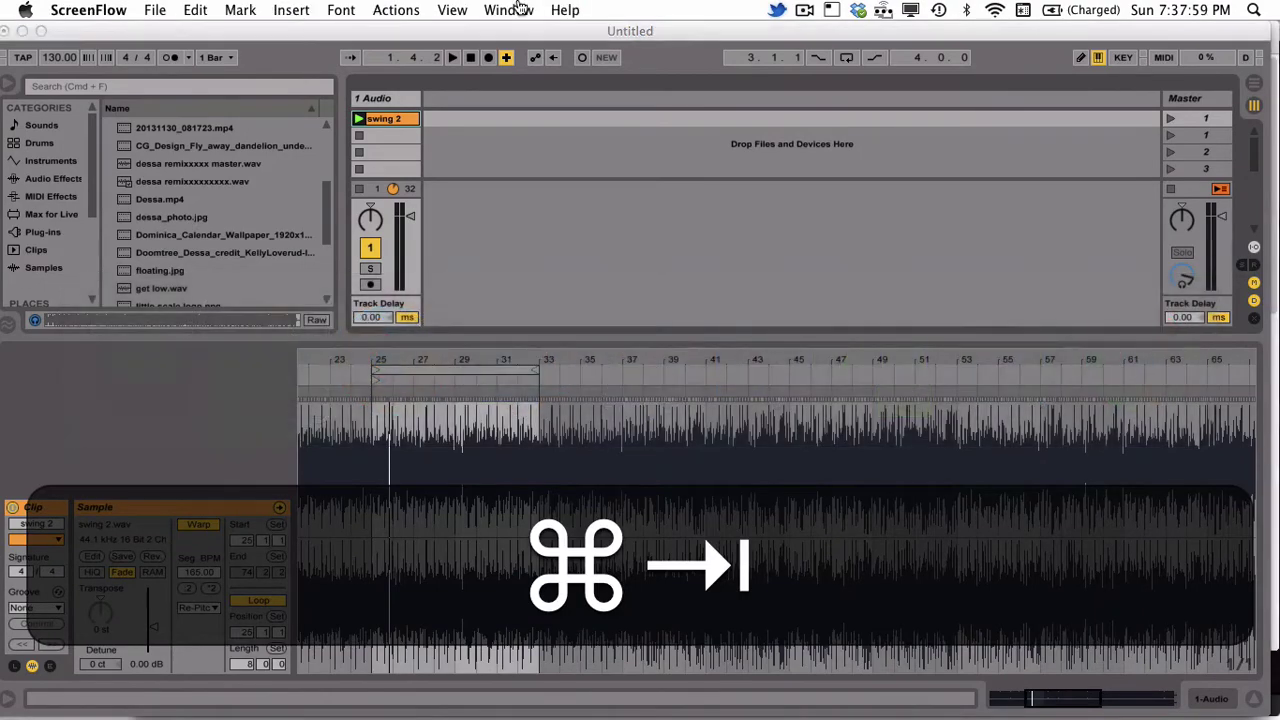
pyautogui.press('super+Tab')
pyautogui.press('super+Tab')
pyautogui.press('super+Tab')
pyautogui.press('super+Tab')
pyautogui.press('super+Tab')
pyautogui.press('super+Tab')
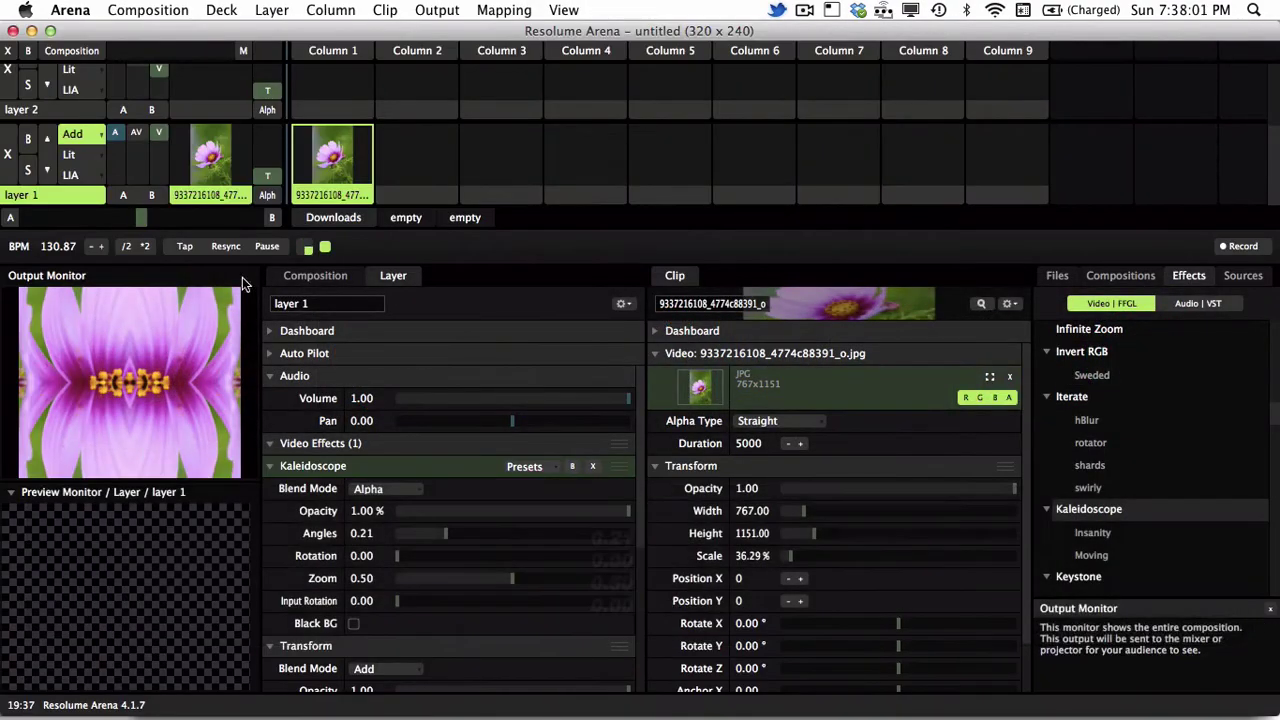
pyautogui.press('super+Tab')
pyautogui.press('super+Tab')
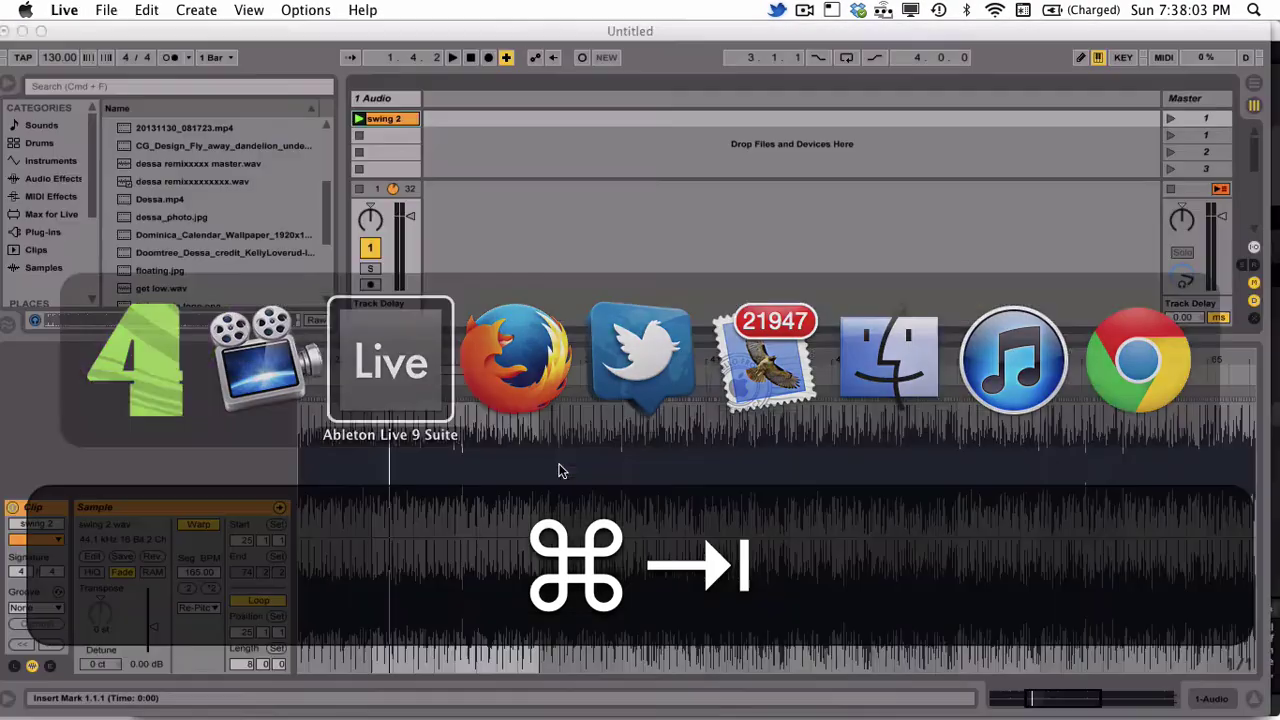
# Reset the transport to the start, select the swing 2 clip and play it briefly
pyautogui.click(470, 57)
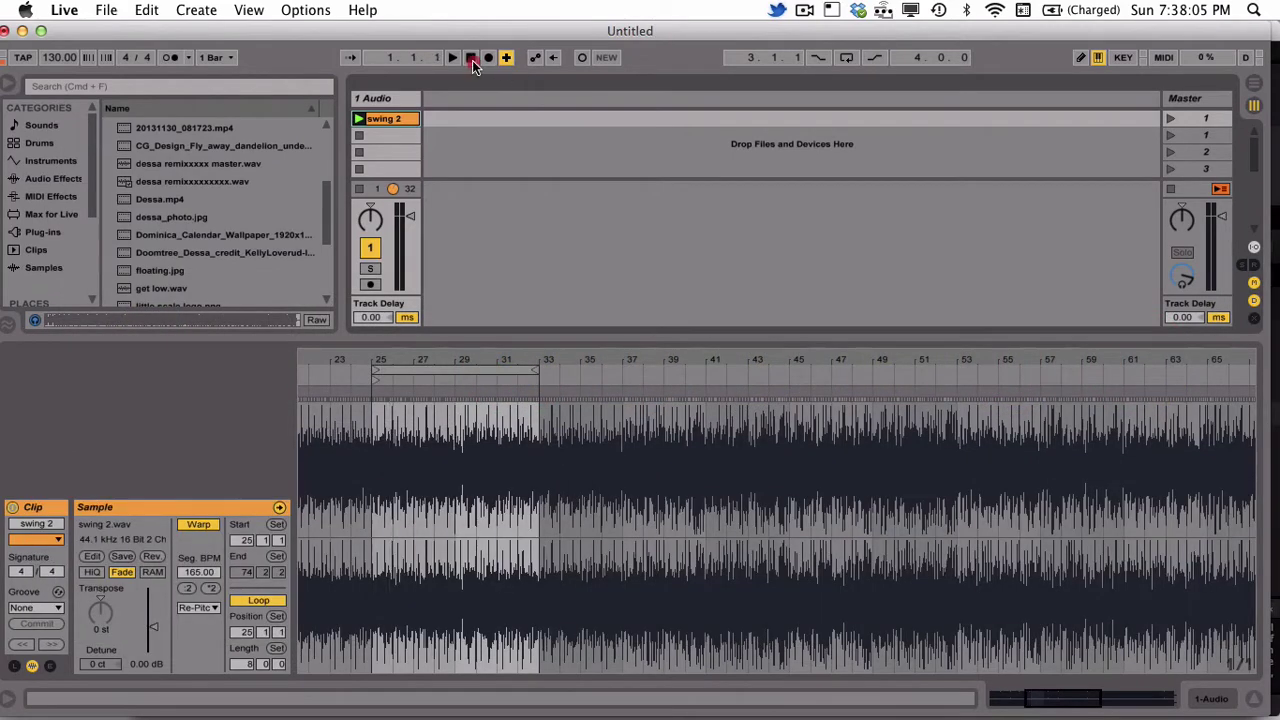
pyautogui.click(472, 58)
pyautogui.click(384, 119)
pyautogui.press('space')
pyautogui.press('space')
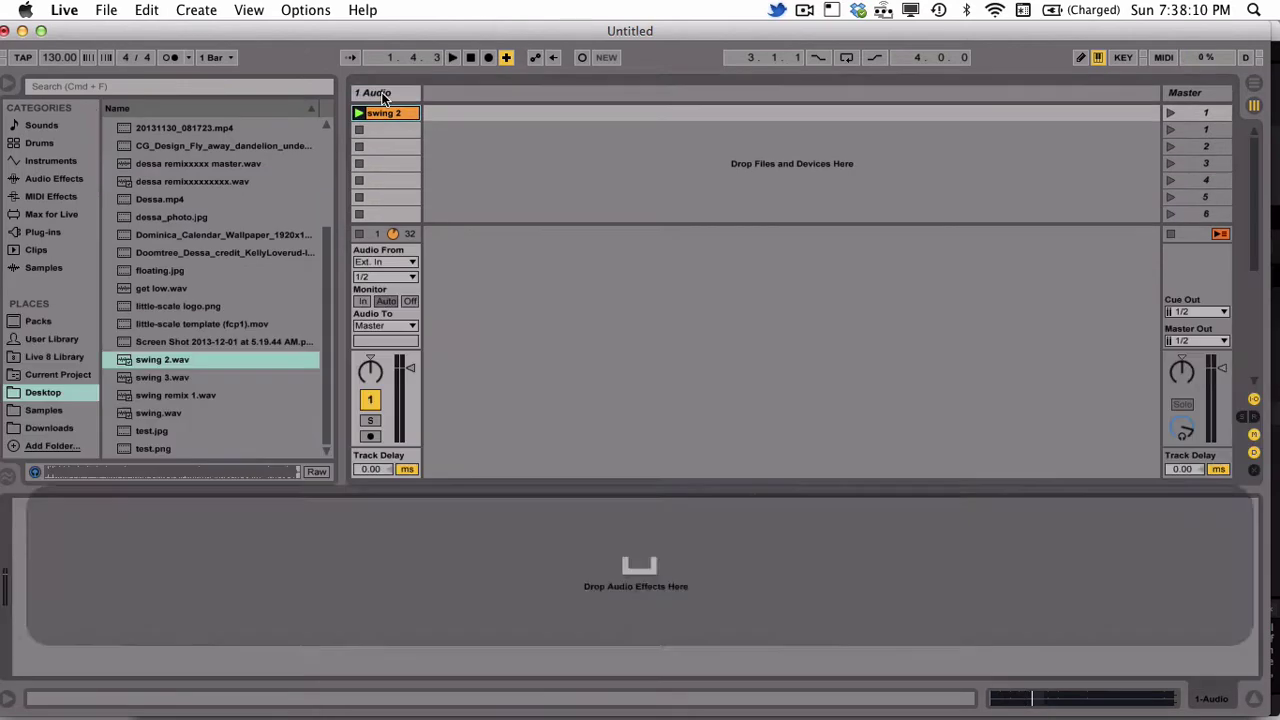
# Insert a new MIDI track after the audio track and select it
pyautogui.click(380, 97)
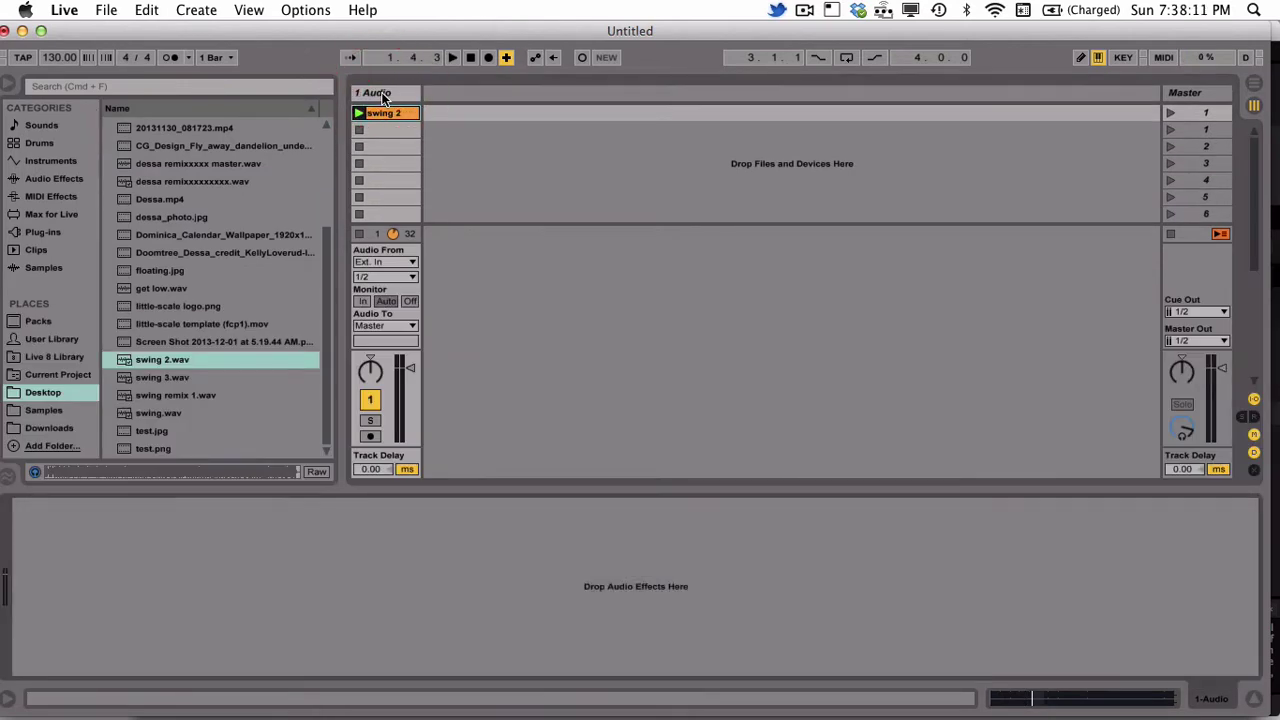
pyautogui.press('shift+super')
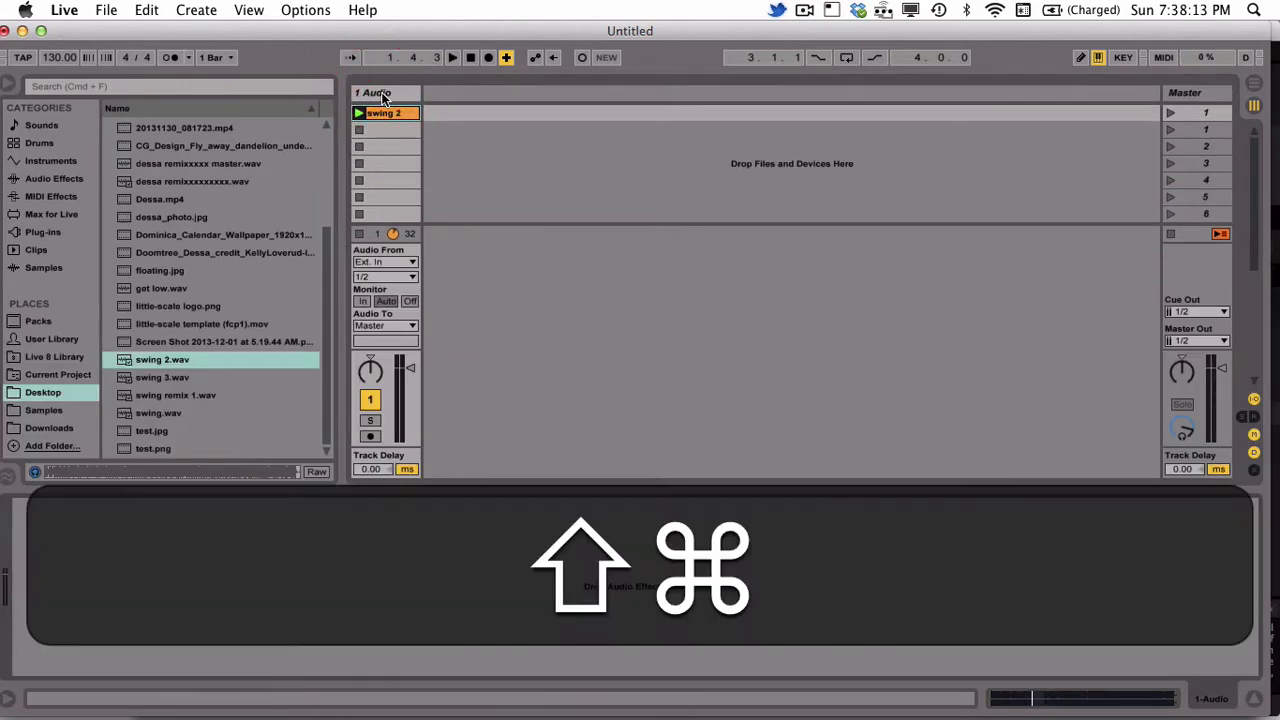
pyautogui.press('shift+super+t')
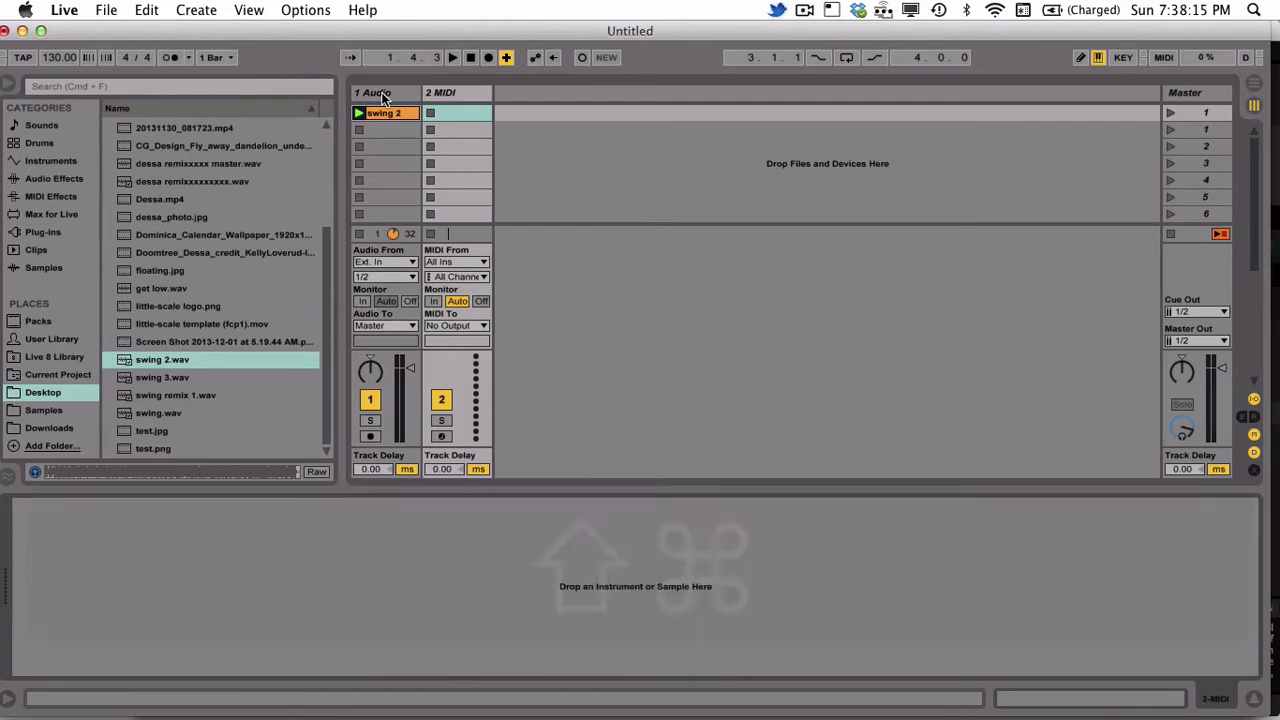
pyautogui.click(481, 89)
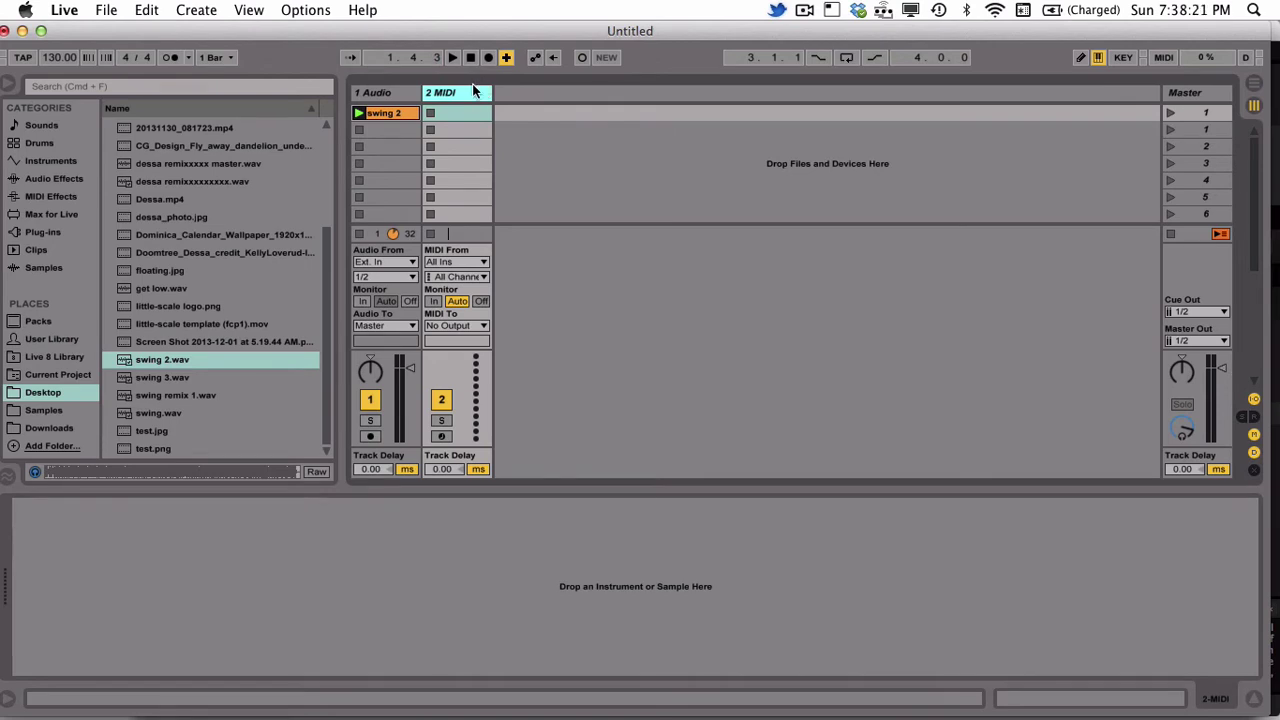
pyautogui.click(400, 92)
pyautogui.click(462, 89)
# Examine the MIDI track's output routing and the IAC Driver port settings in the MIDI preferences
pyautogui.click(458, 326)
pyautogui.click(458, 326)
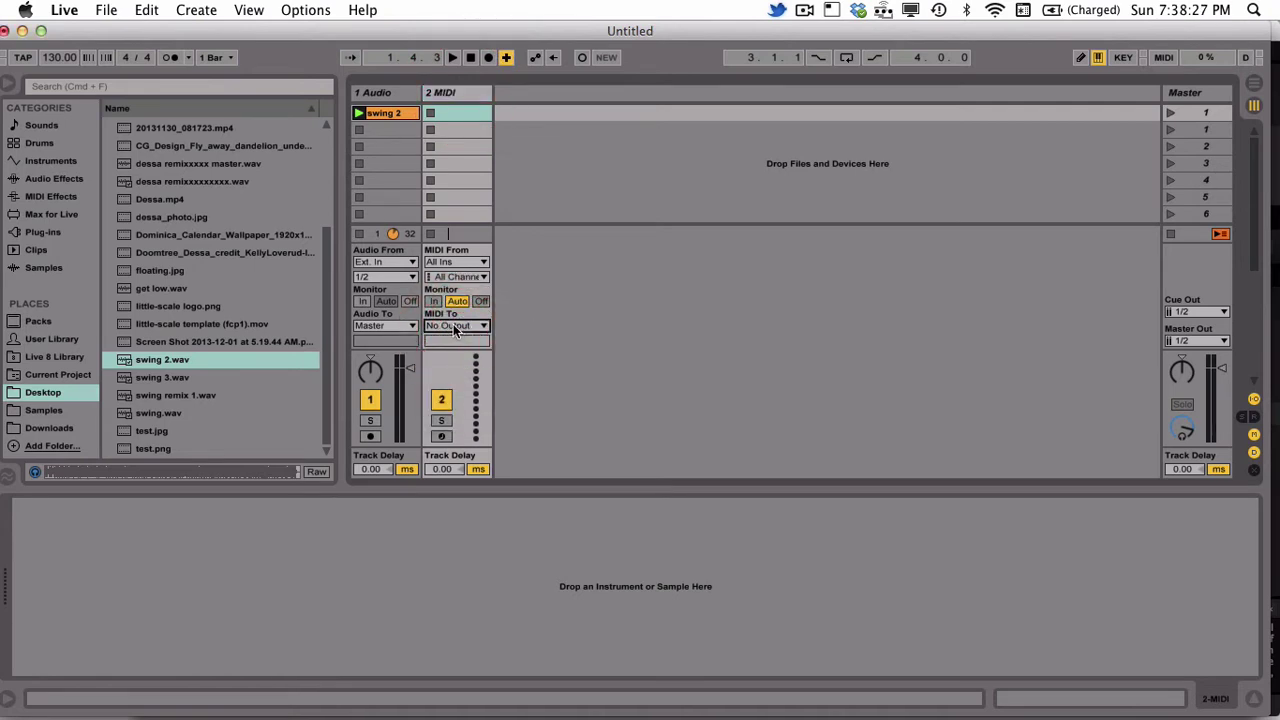
pyautogui.click(65, 10)
pyautogui.click(66, 57)
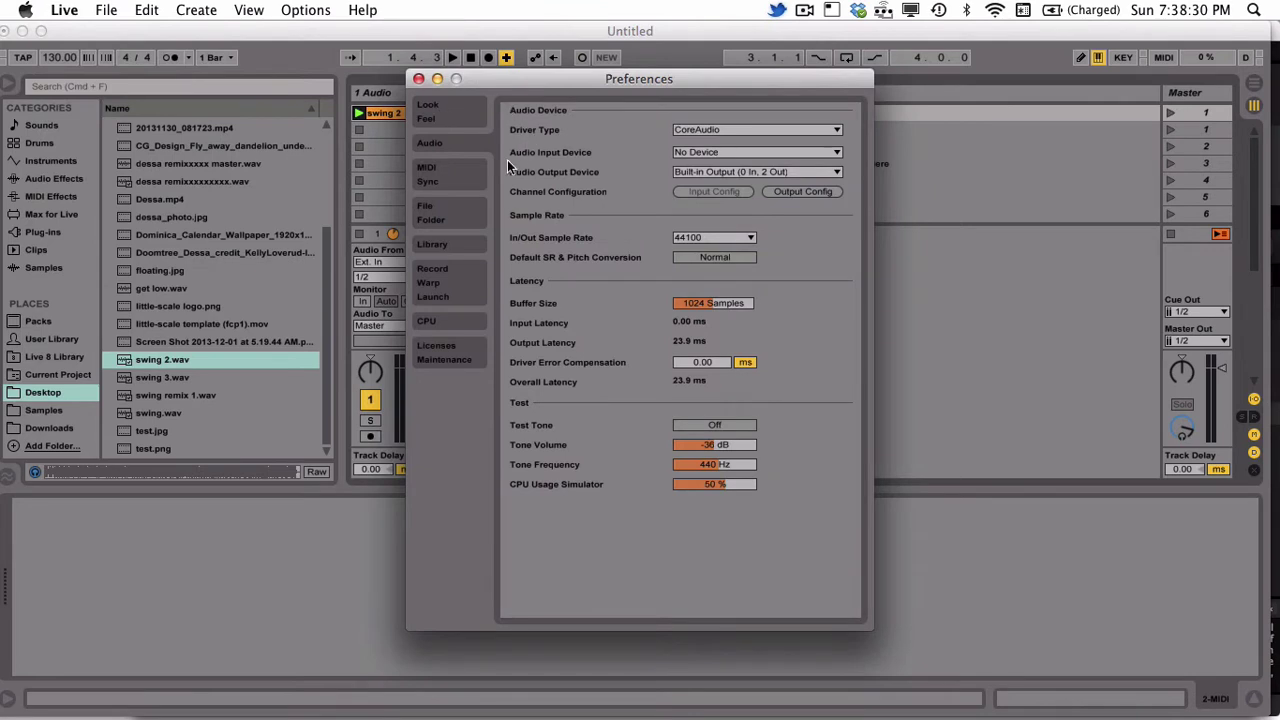
pyautogui.click(442, 168)
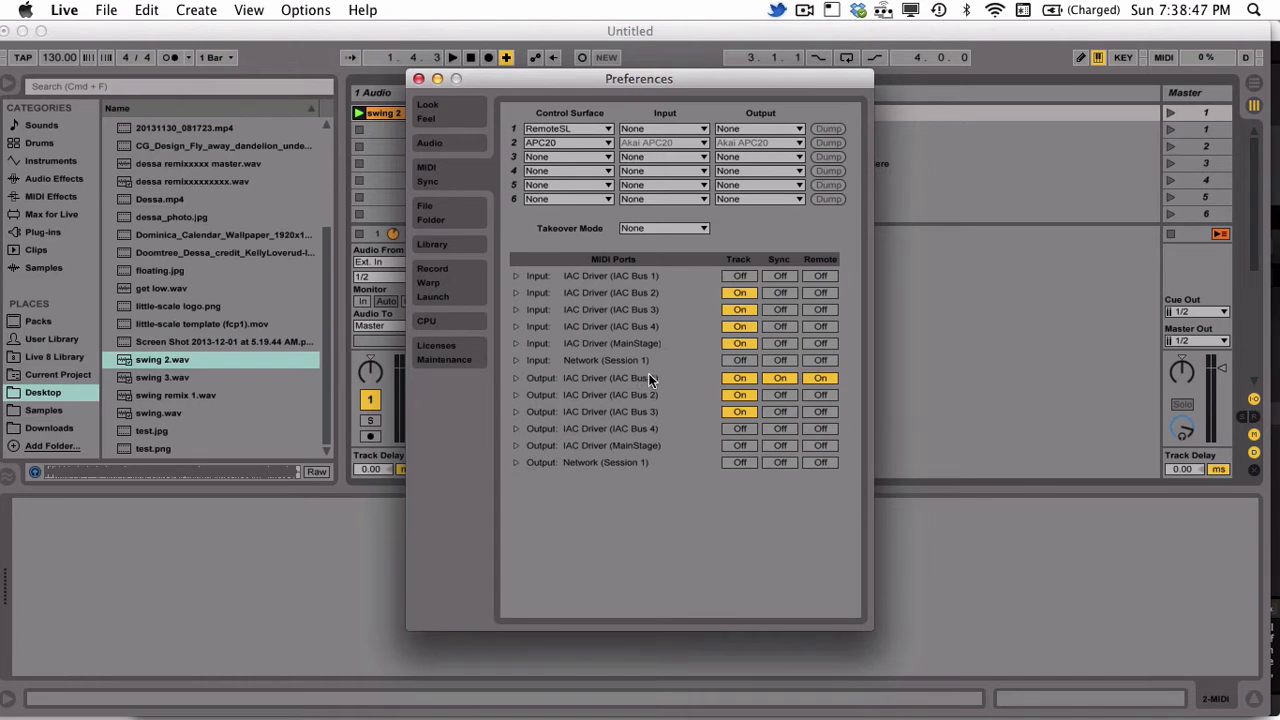
pyautogui.click(418, 80)
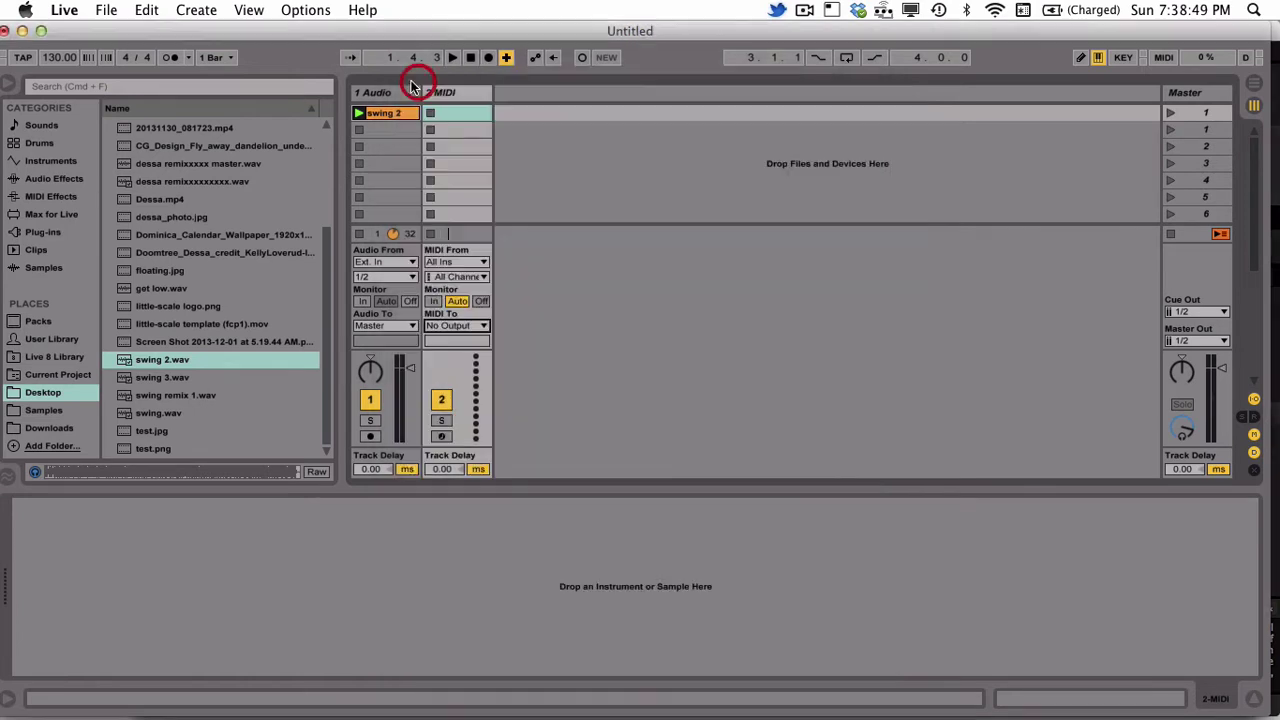
# Route the MIDI track's output to IAC Driver (IAC Bus 1)
pyautogui.click(455, 93)
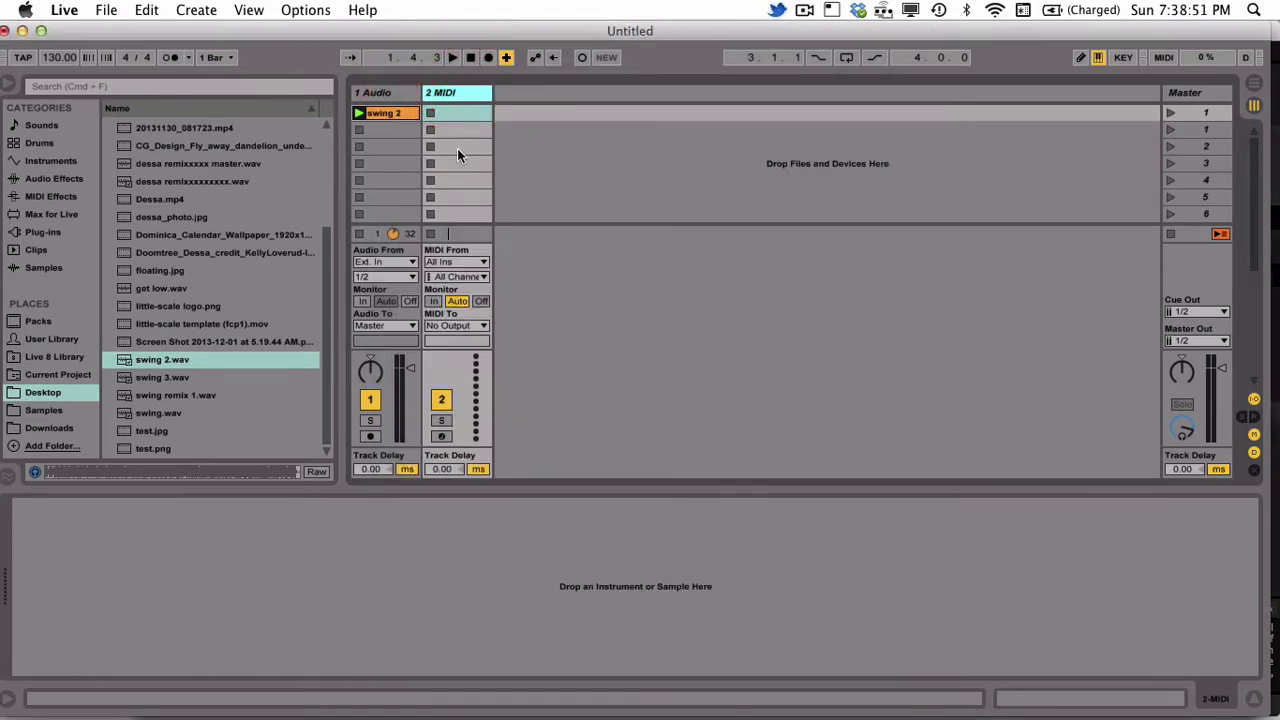
pyautogui.click(452, 325)
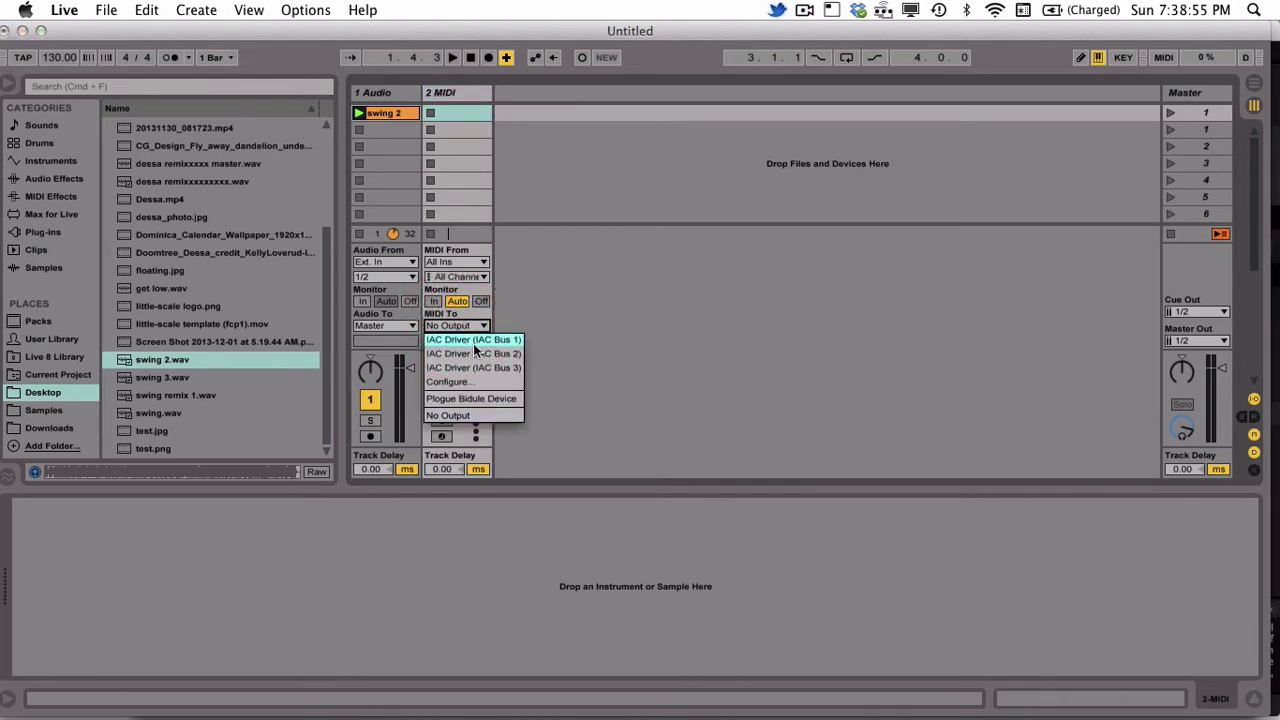
pyautogui.click(472, 342)
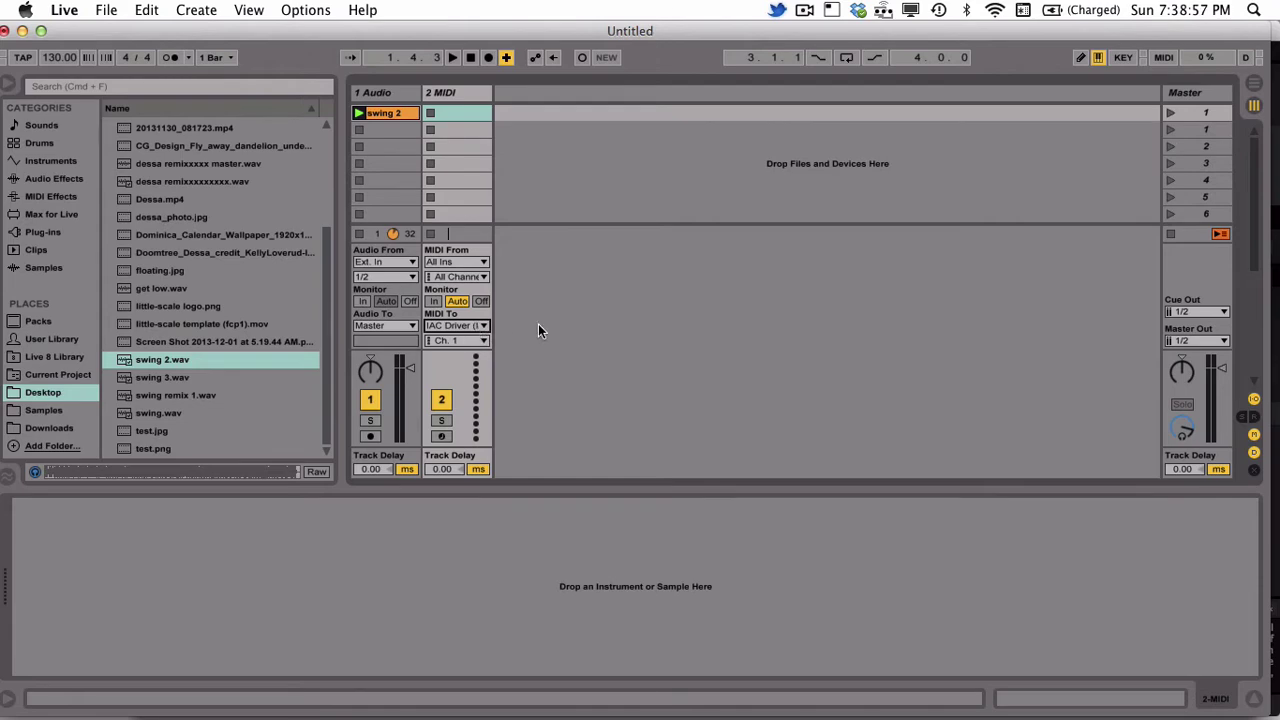
# Switch to Resolume Arena and check the MIDI input settings for IAC Driver IAC Bus 1 in its preferences
pyautogui.press('super+Tab')
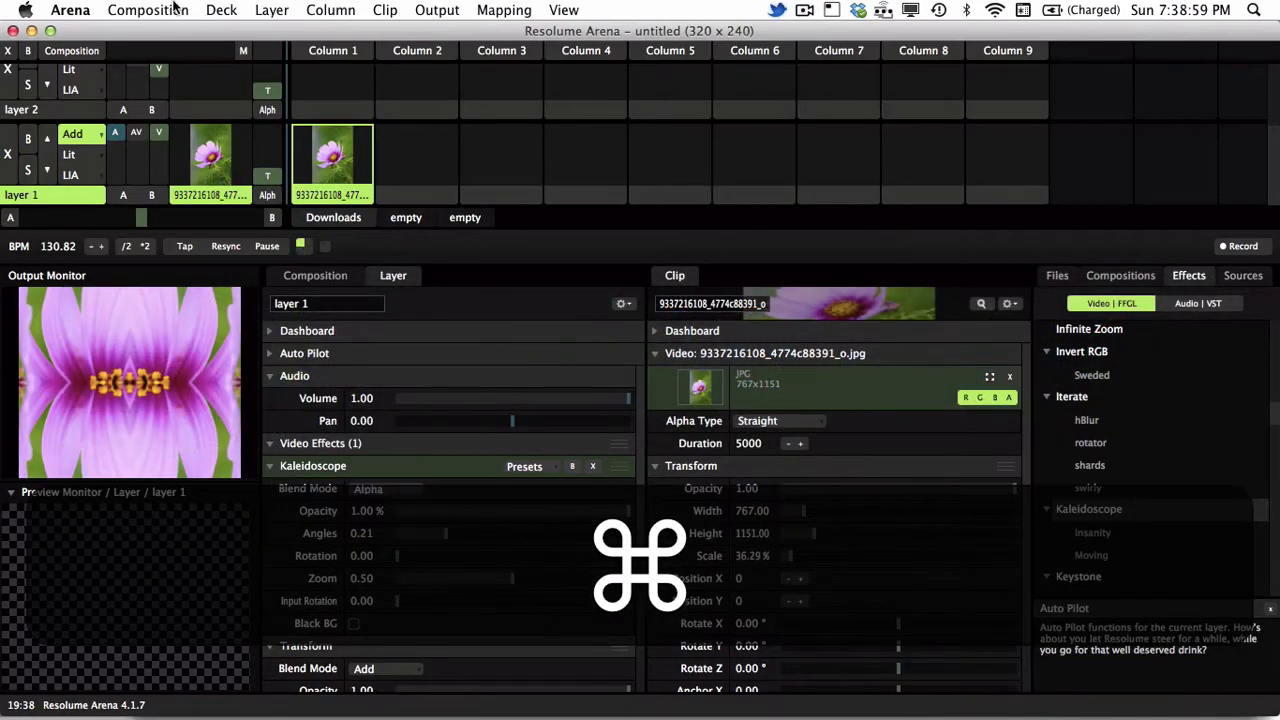
pyautogui.click(148, 9)
pyautogui.moveTo(87, 8)
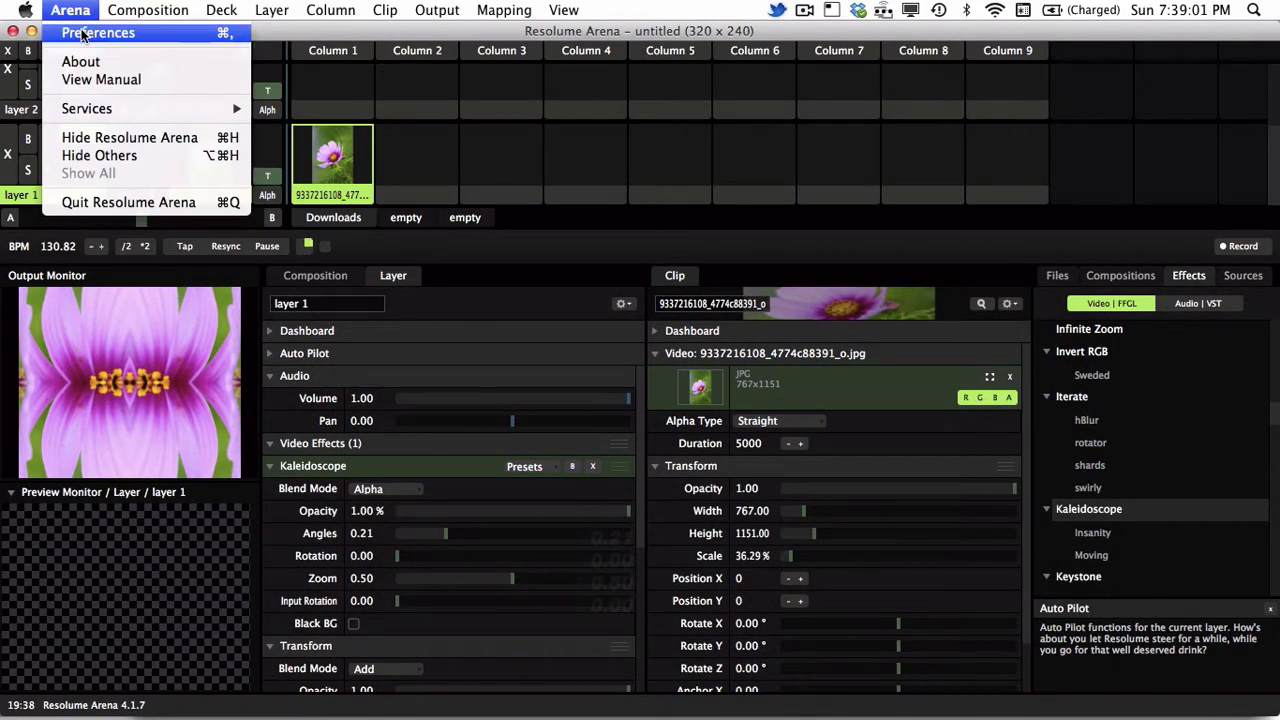
pyautogui.click(98, 32)
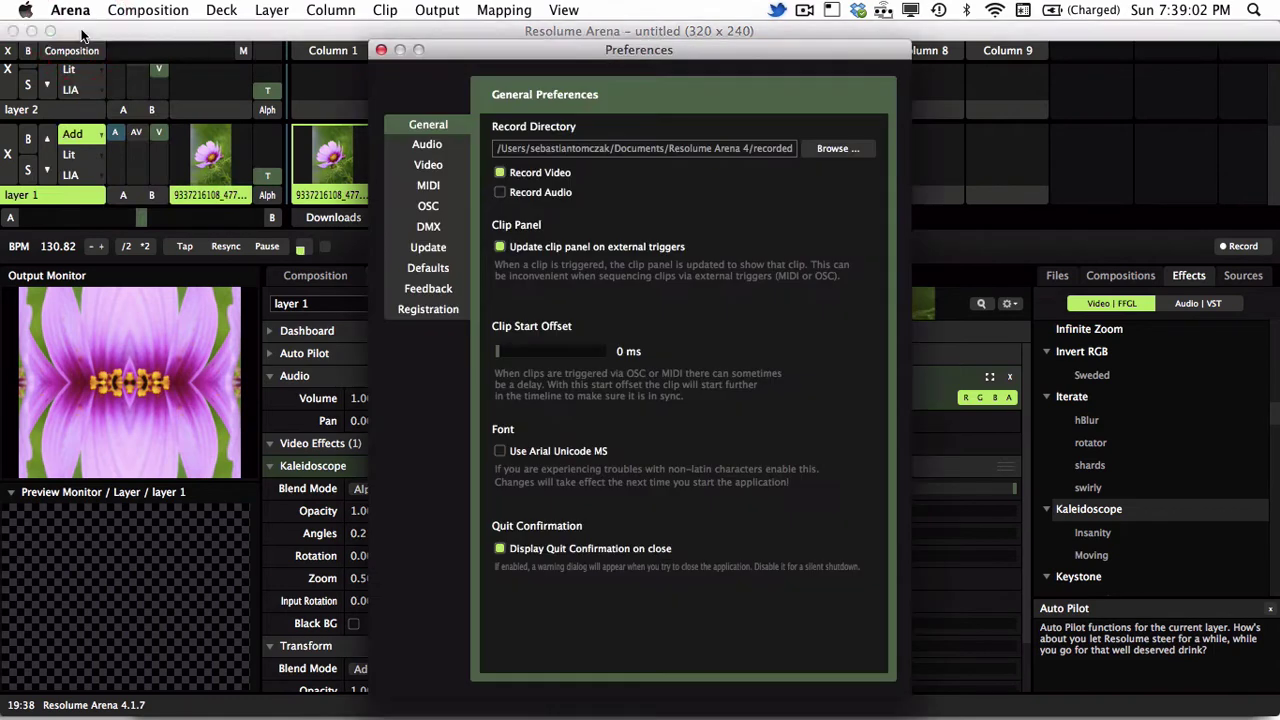
pyautogui.click(430, 186)
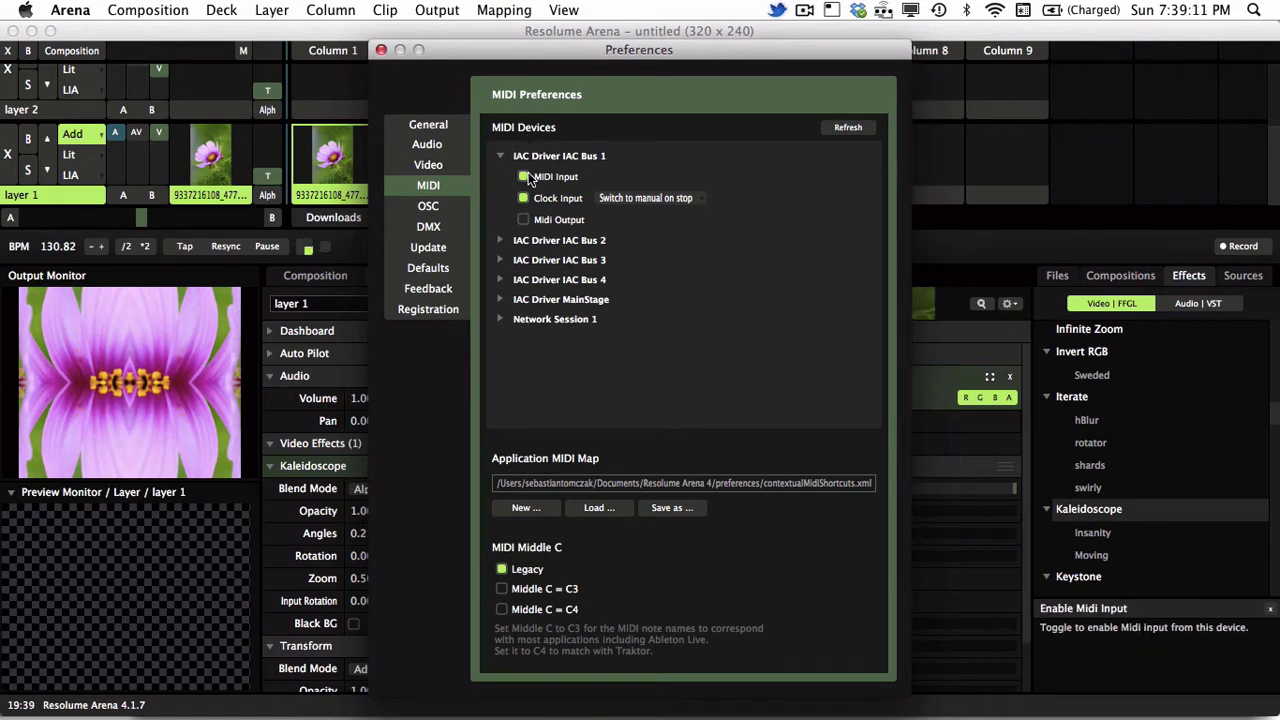
pyautogui.click(381, 50)
# Switch to Ableton Live and load the Max MIDI effect little-scale.AutoCC onto the MIDI track
pyautogui.press('super+Tab')
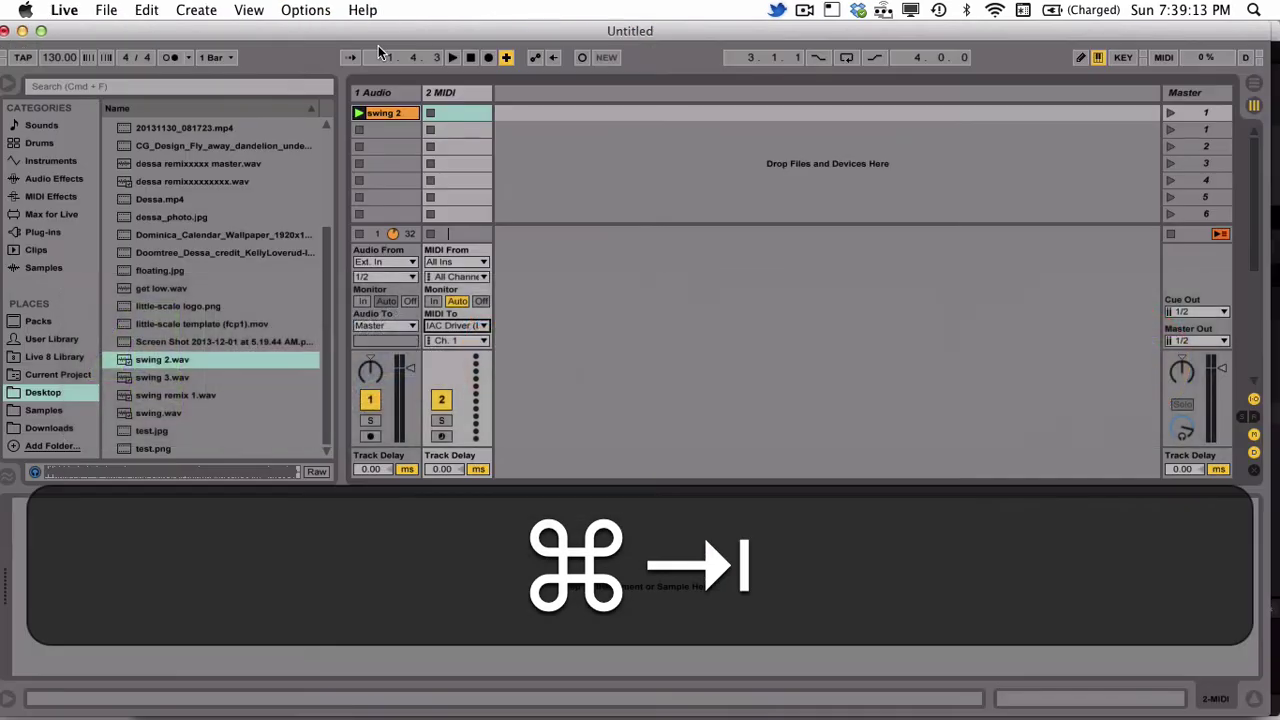
pyautogui.scroll(5, 315, 267)
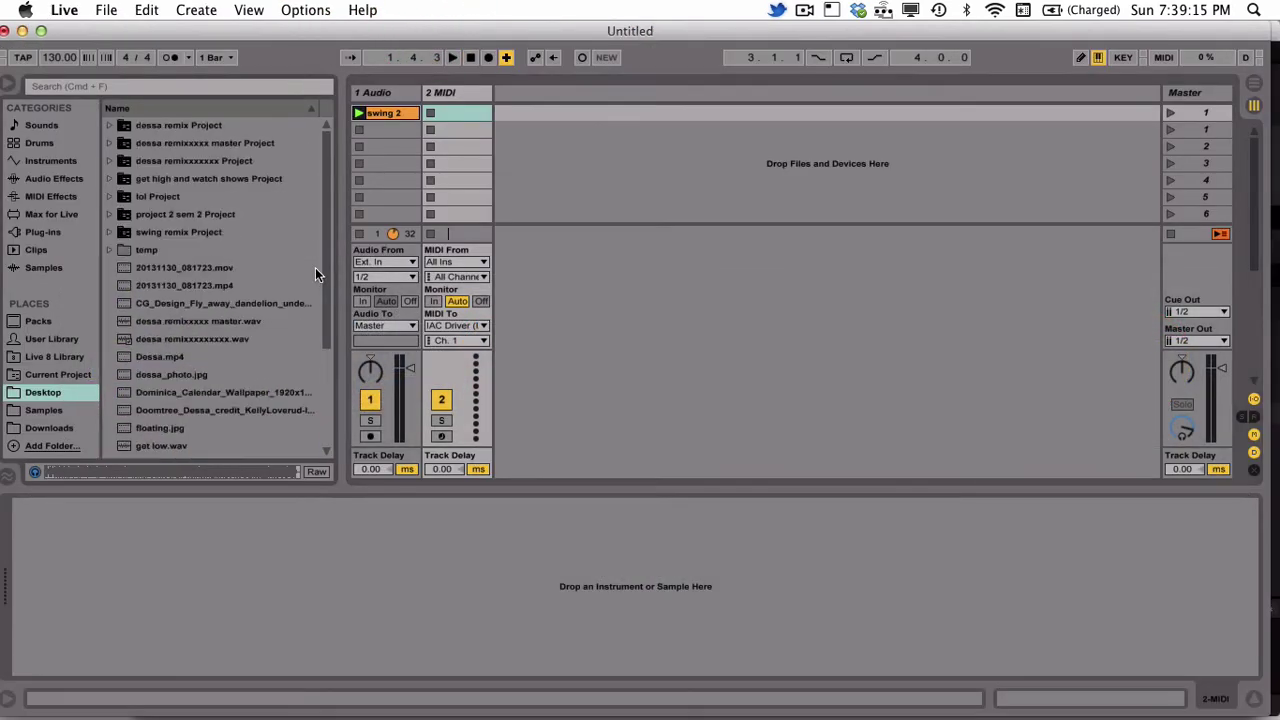
pyautogui.click(445, 93)
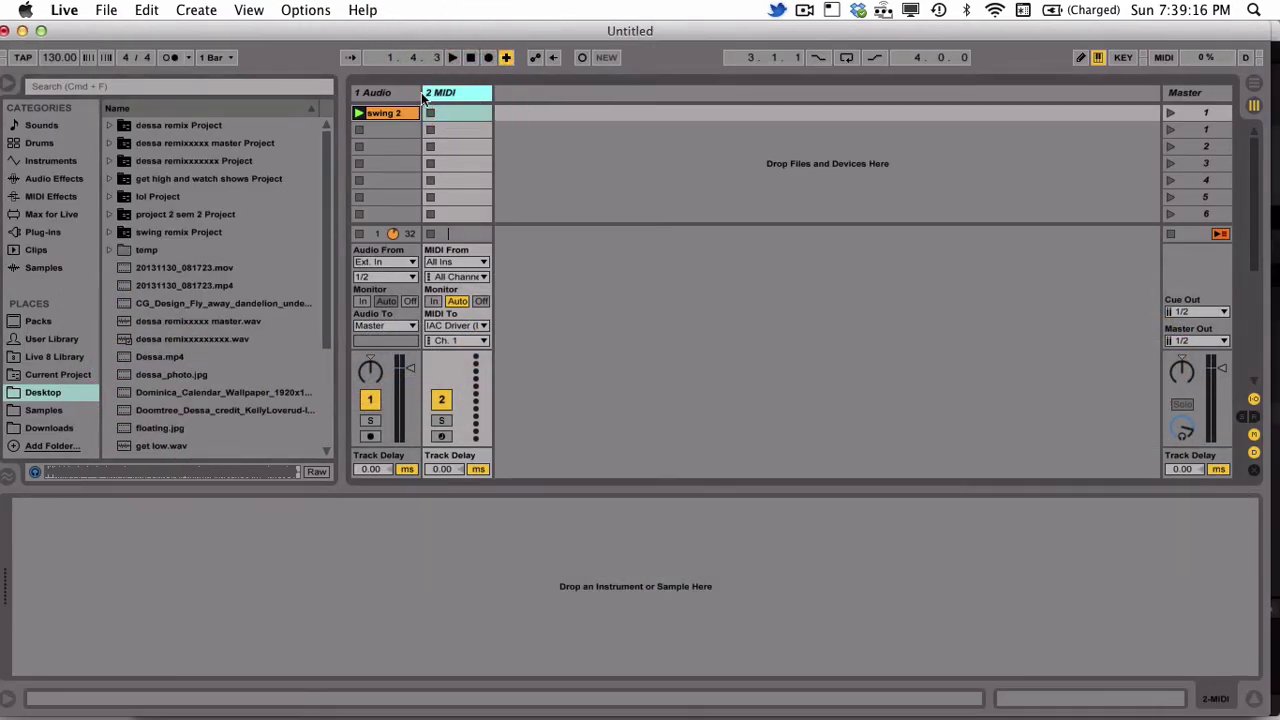
pyautogui.click(55, 214)
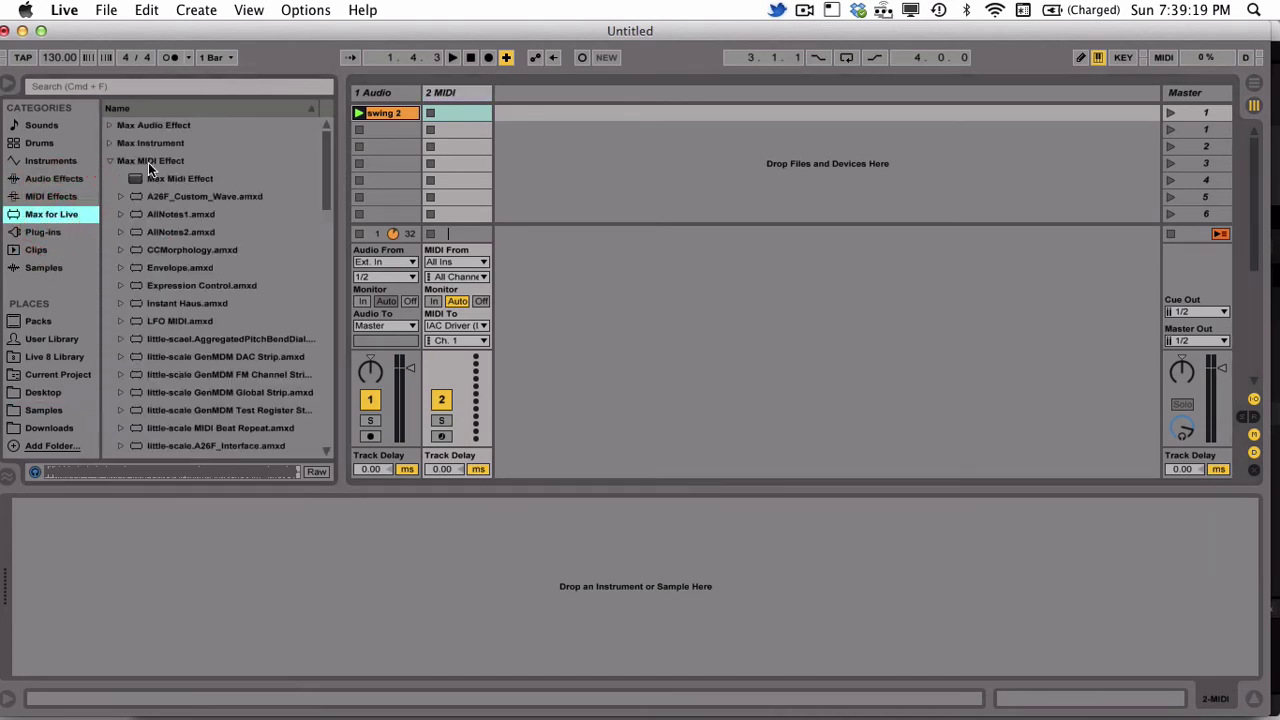
pyautogui.scroll(-10, 228, 325)
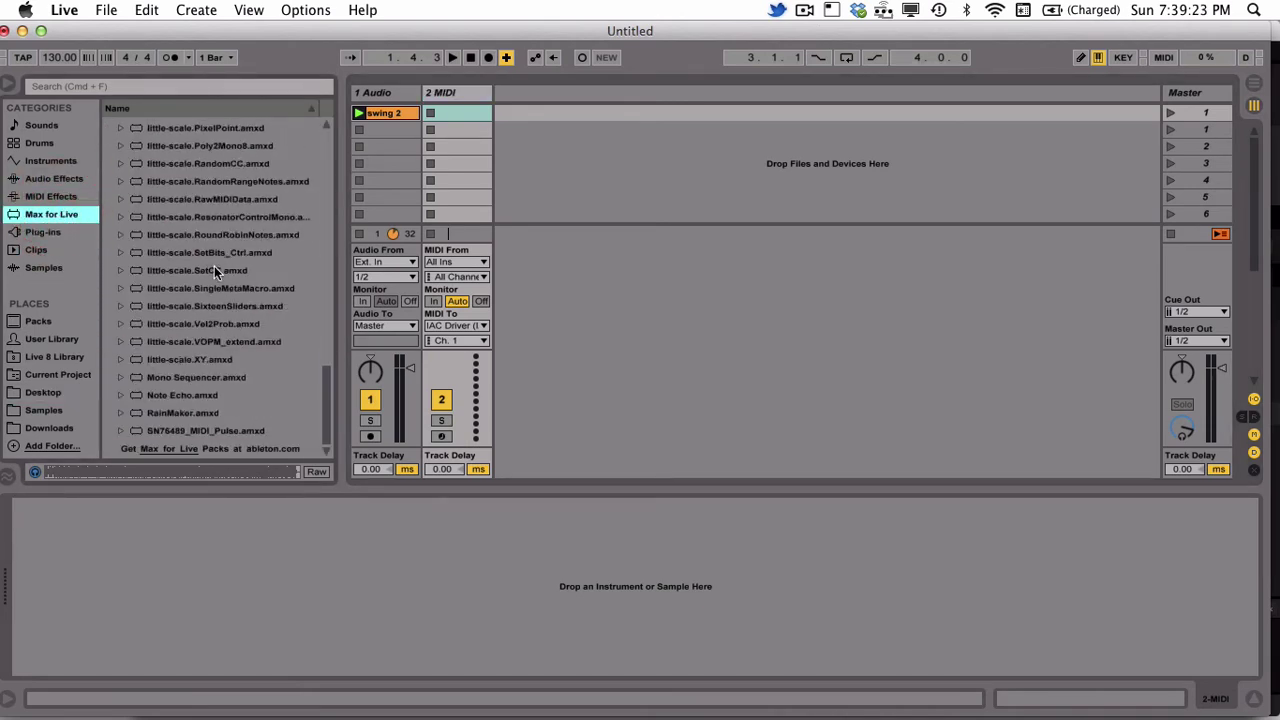
pyautogui.scroll(1, 243, 252)
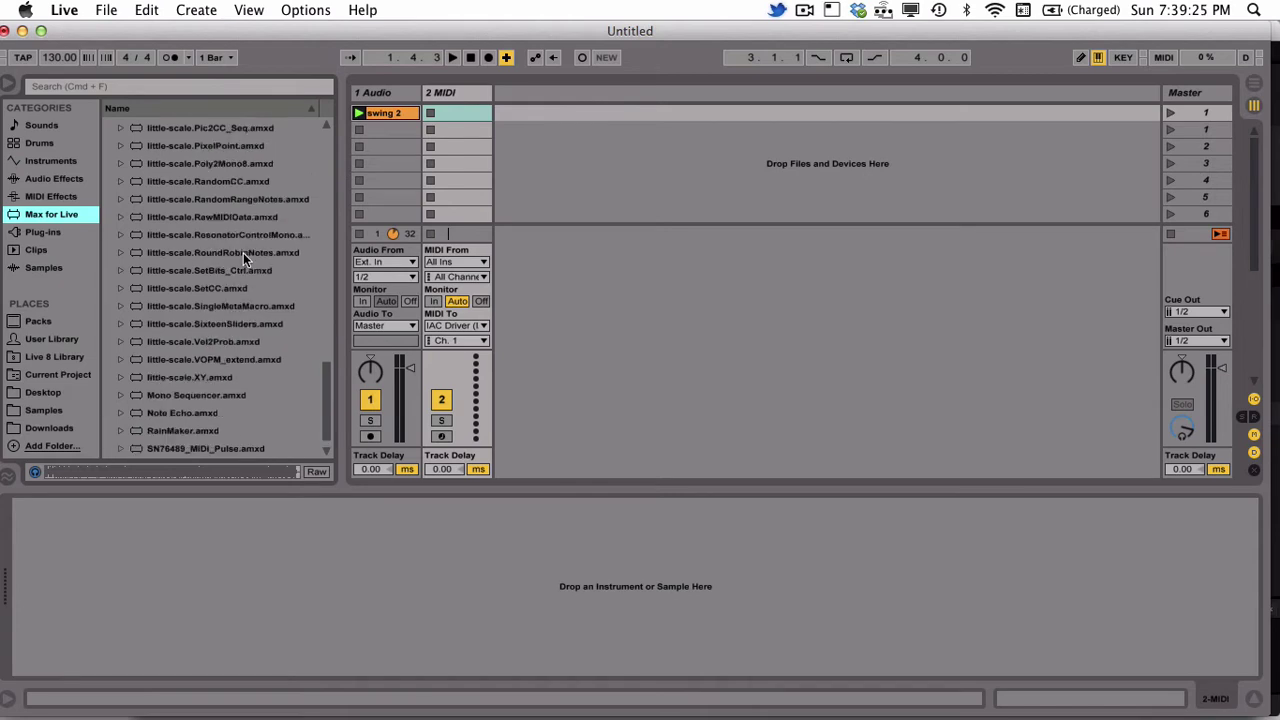
pyautogui.scroll(15, 259, 288)
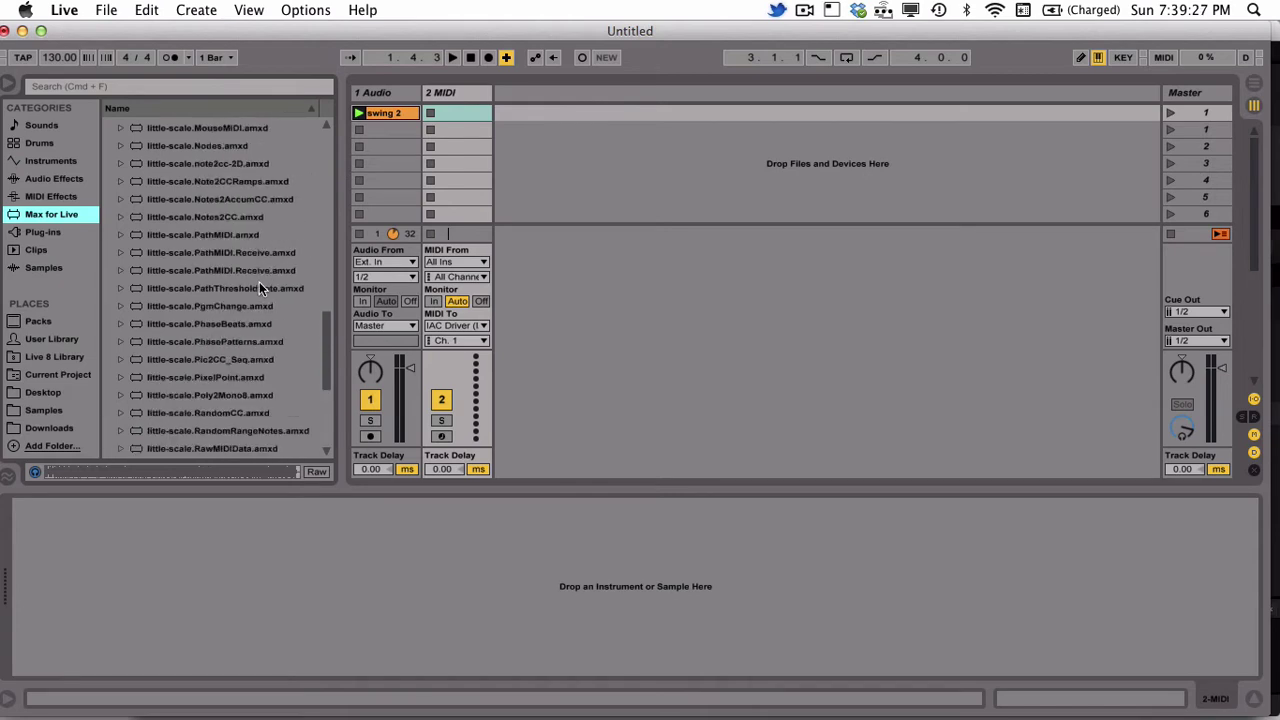
pyautogui.scroll(9, 259, 282)
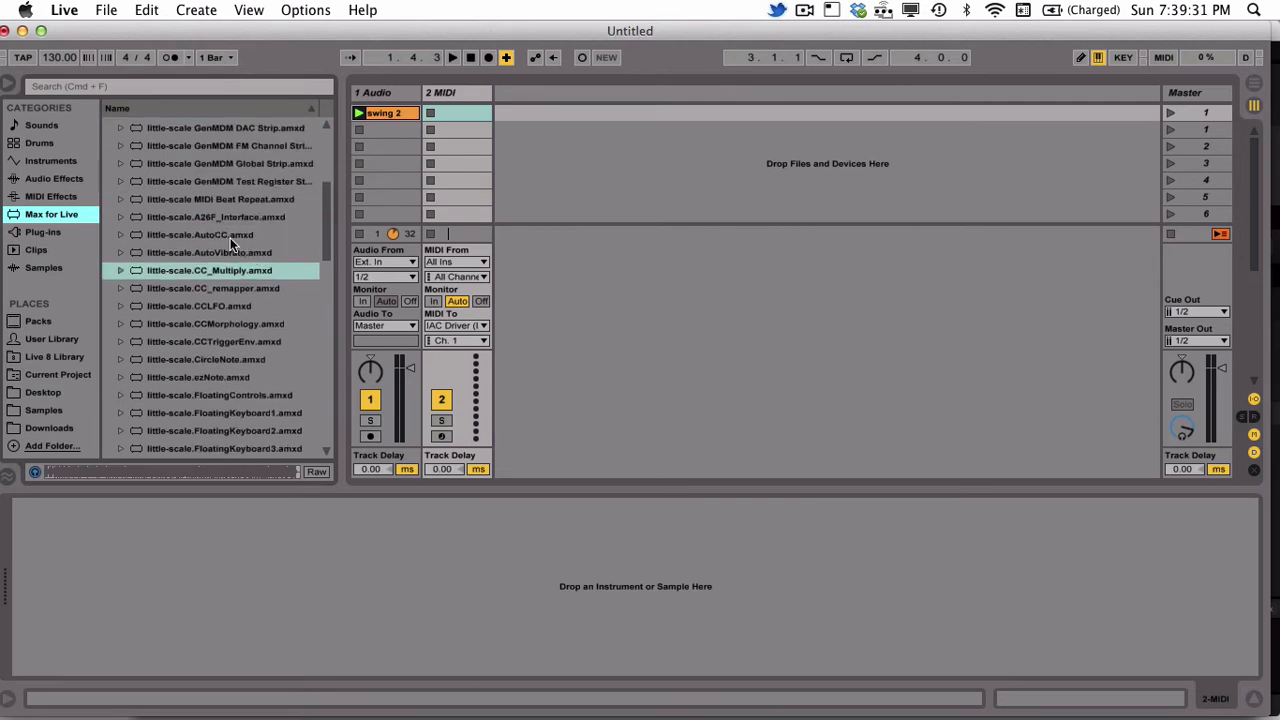
pyautogui.click(230, 235)
pyautogui.click(460, 92)
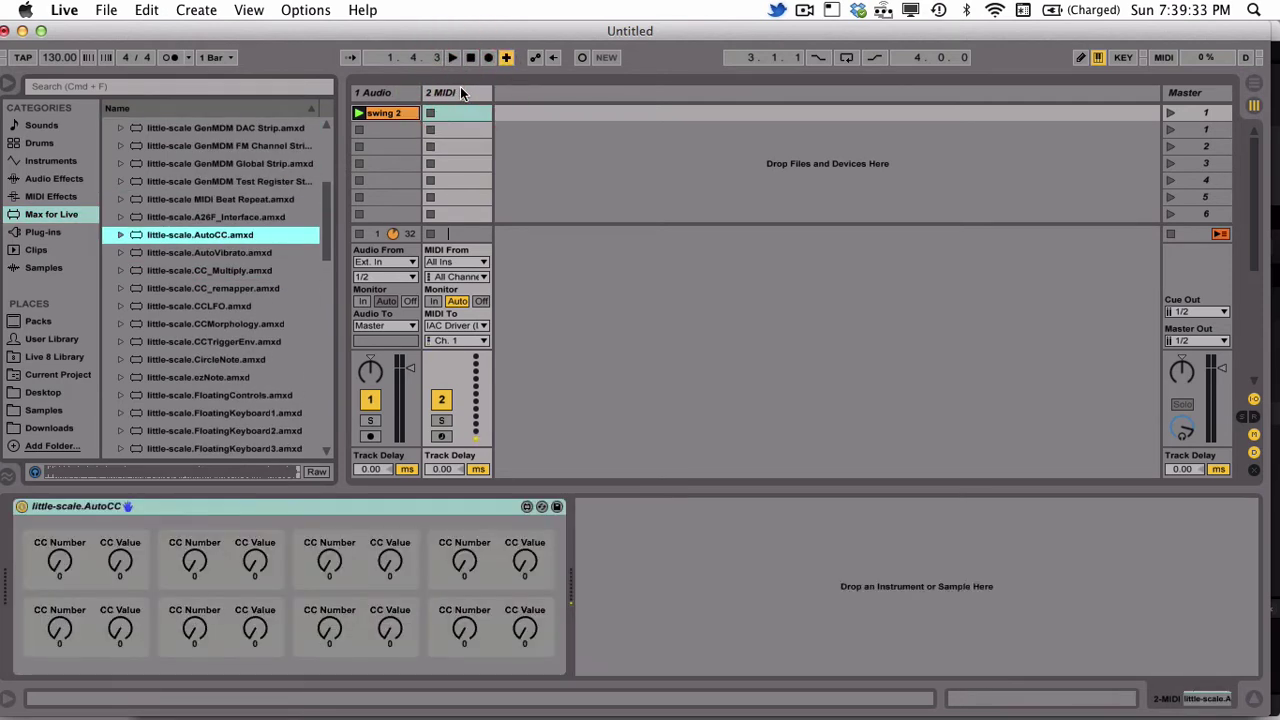
# Set the first CC Number in the AutoCC device to 1
pyautogui.click(327, 507)
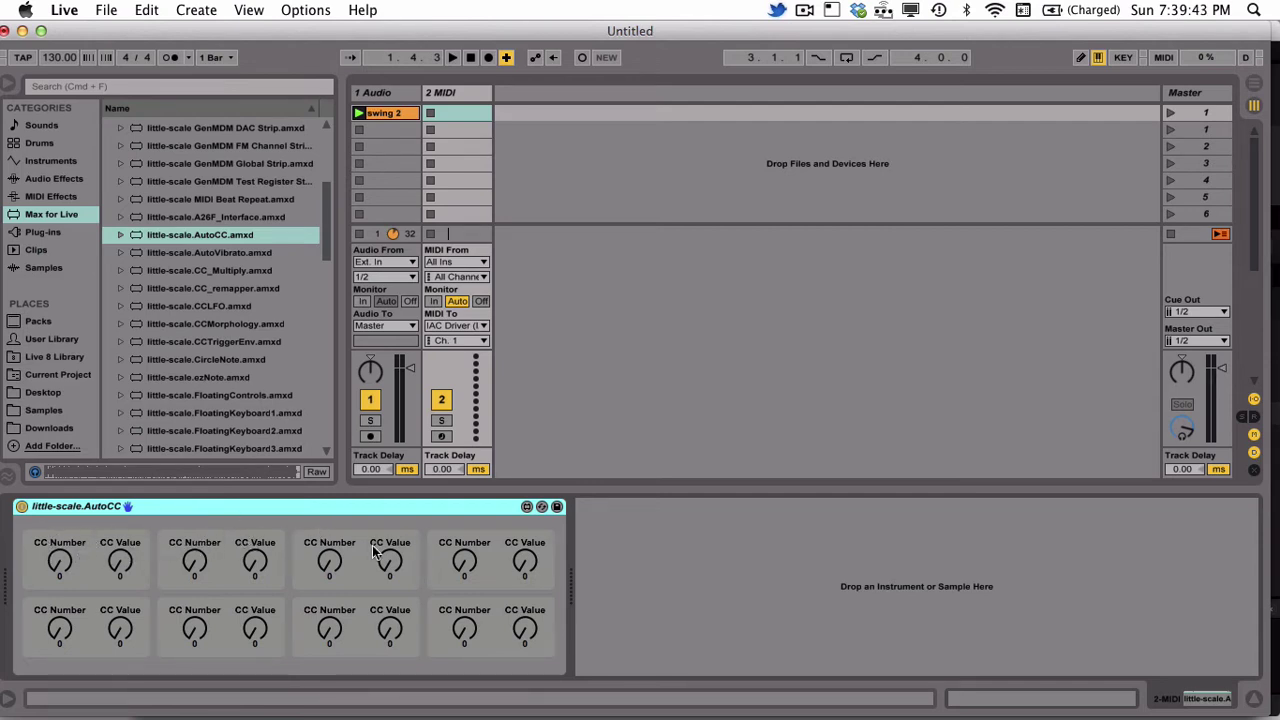
pyautogui.click(60, 563)
pyautogui.write('1')
pyautogui.press('Return')
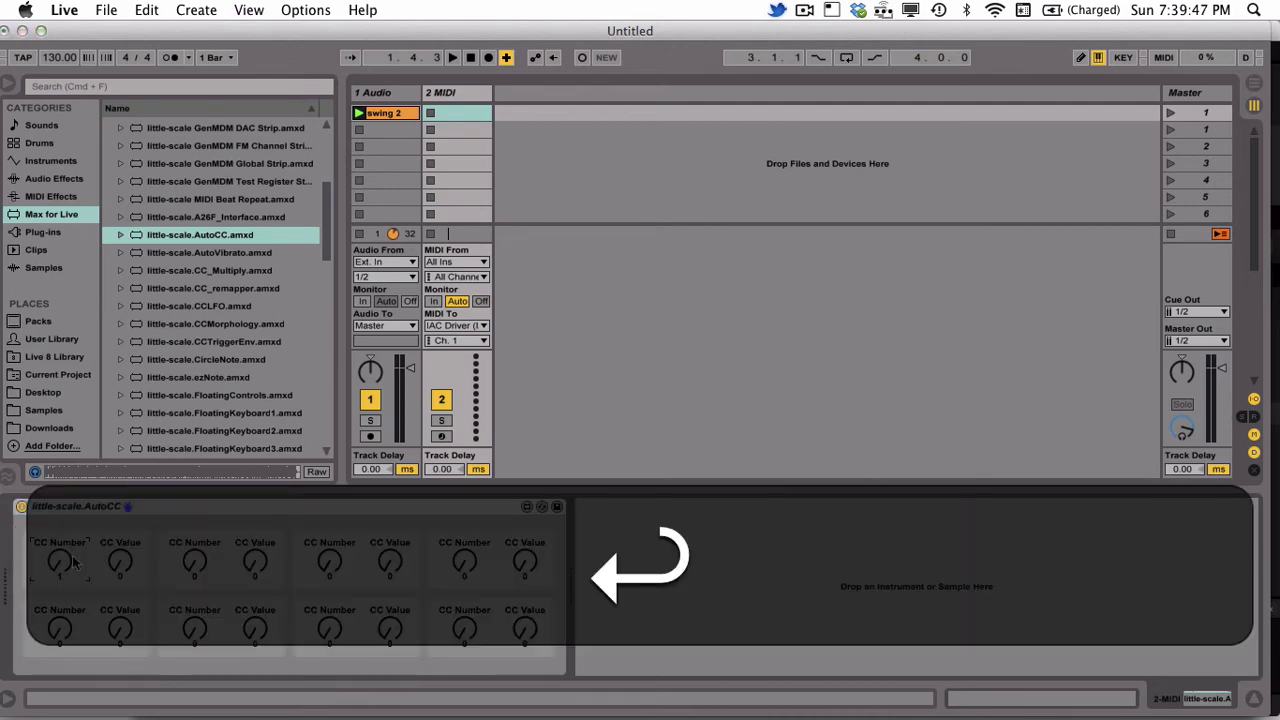
# Vary the first CC Value in the AutoCC device and leave it at 67, keeping its CC Number at 1
pyautogui.click(119, 560)
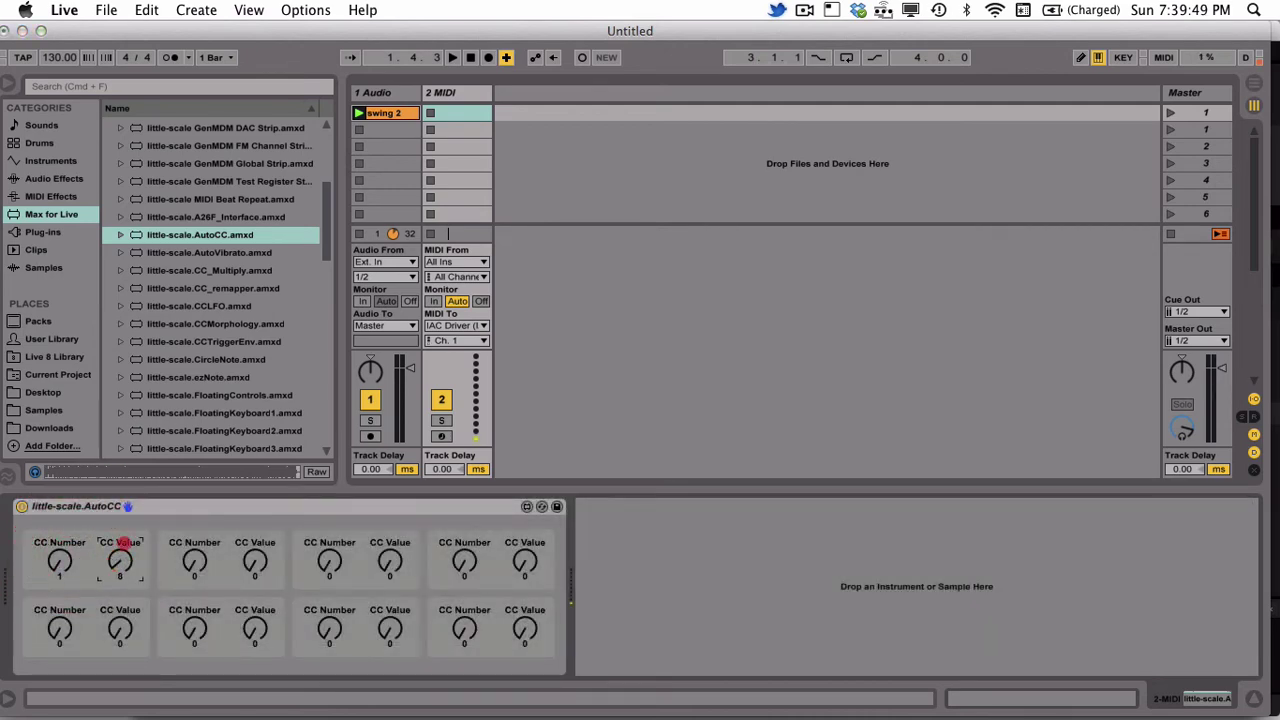
pyautogui.moveTo(123, 543); pyautogui.dragTo(115, 415)
pyautogui.moveTo(115, 520); pyautogui.dragTo(115, 555)
pyautogui.click(59, 560)
pyautogui.press('Return')
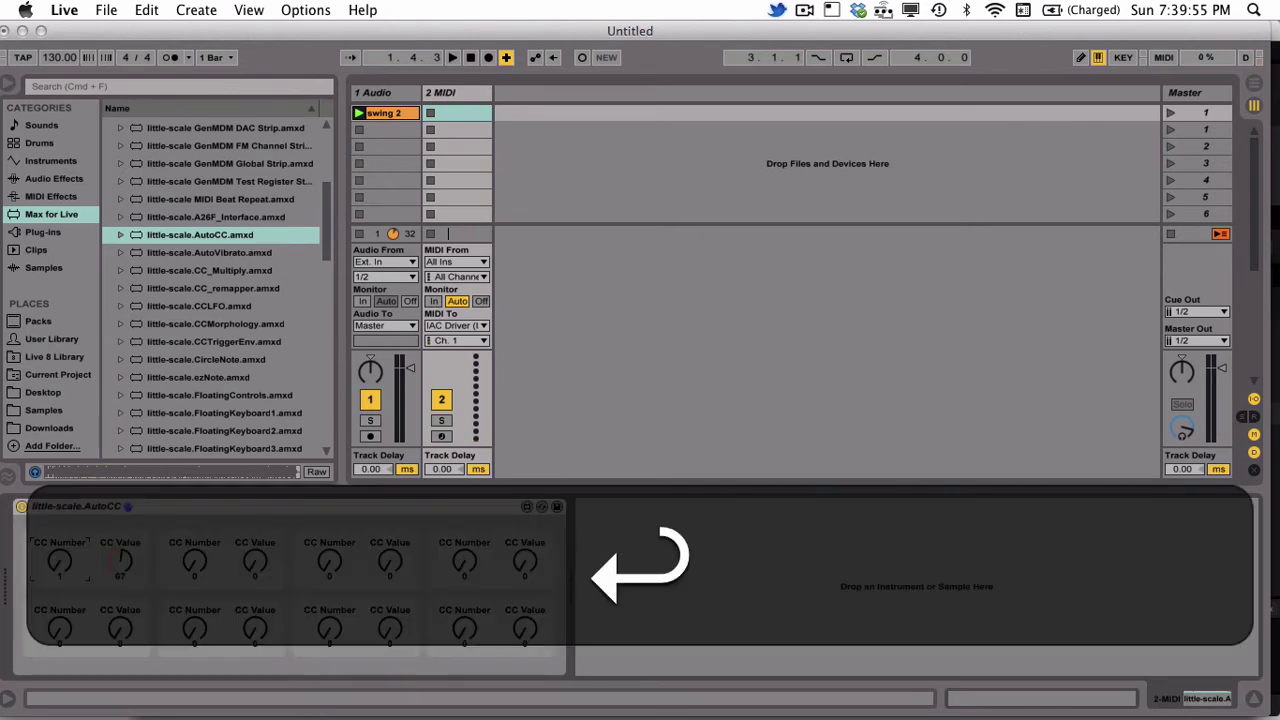
# Set the second, third and fourth CC Numbers in the AutoCC device to 2, 3 and 4
pyautogui.click(195, 561)
pyautogui.write('2')
pyautogui.press('Return')
pyautogui.click(325, 562)
pyautogui.click(466, 558)
pyautogui.write('4')
pyautogui.press('Return')
# Set the lower row of AutoCC CC Numbers to 5, 6, 7 and 8, and return the first CC Value to 0
pyautogui.click(59, 628)
pyautogui.write('5')
pyautogui.press('Return')
pyautogui.click(194, 628)
pyautogui.write('6')
pyautogui.press('Return')
pyautogui.click(464, 626)
pyautogui.write('8')
pyautogui.press('Return')
pyautogui.moveTo(120, 562); pyautogui.dragTo(641, 399)
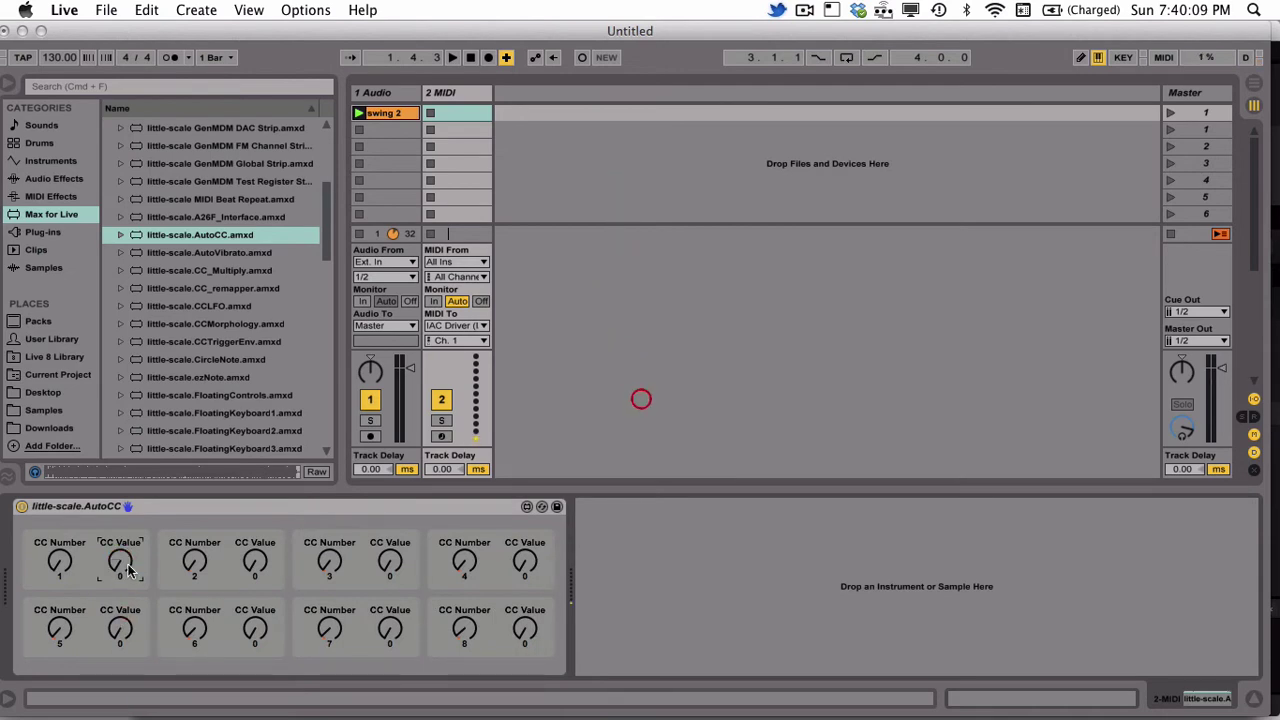
# Switch to Resolume Arena and start editing the composition MIDI map
pyautogui.click(228, 33)
pyautogui.press('super+Tab')
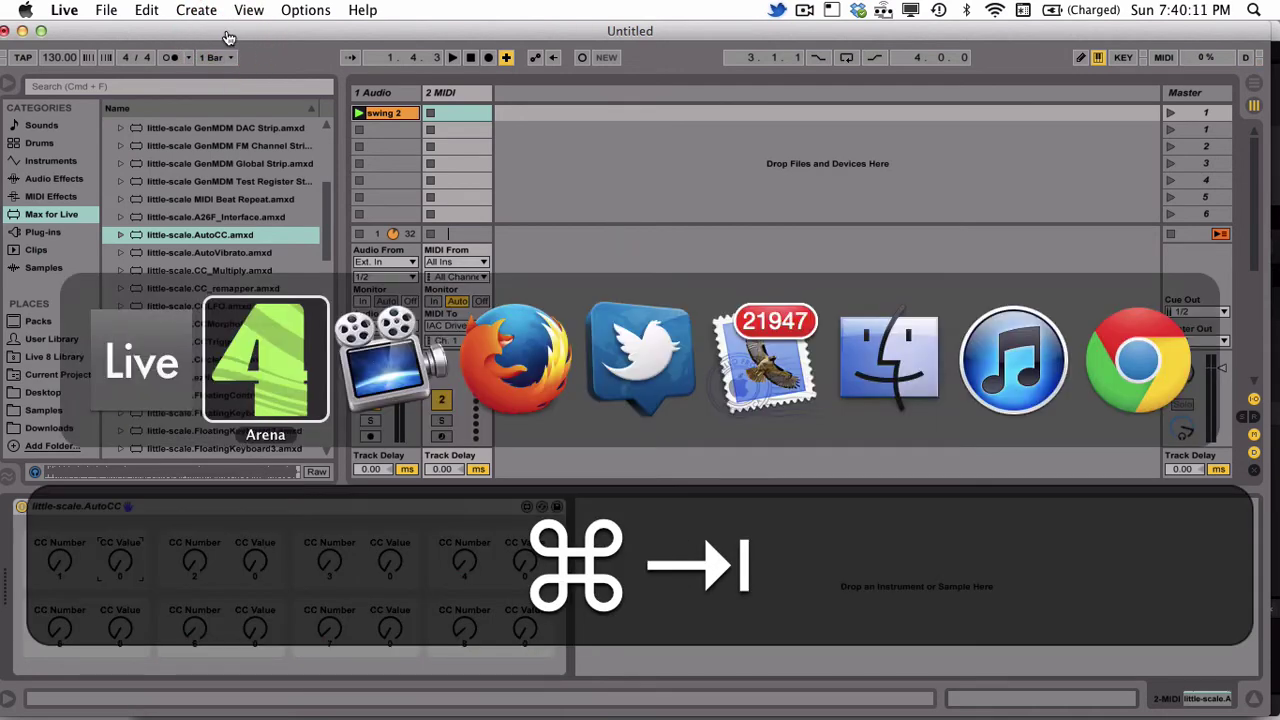
pyautogui.press('super+Left')
pyautogui.press('super+Tab')
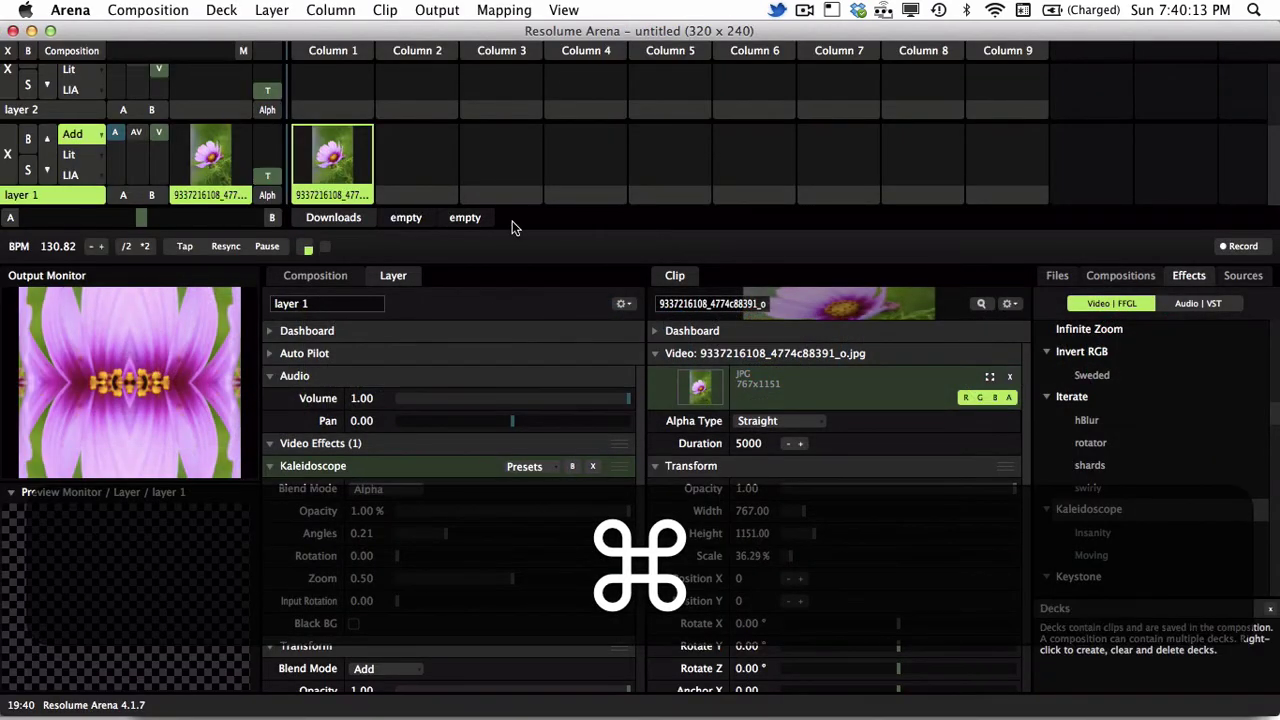
pyautogui.click(522, 9)
pyautogui.click(520, 8)
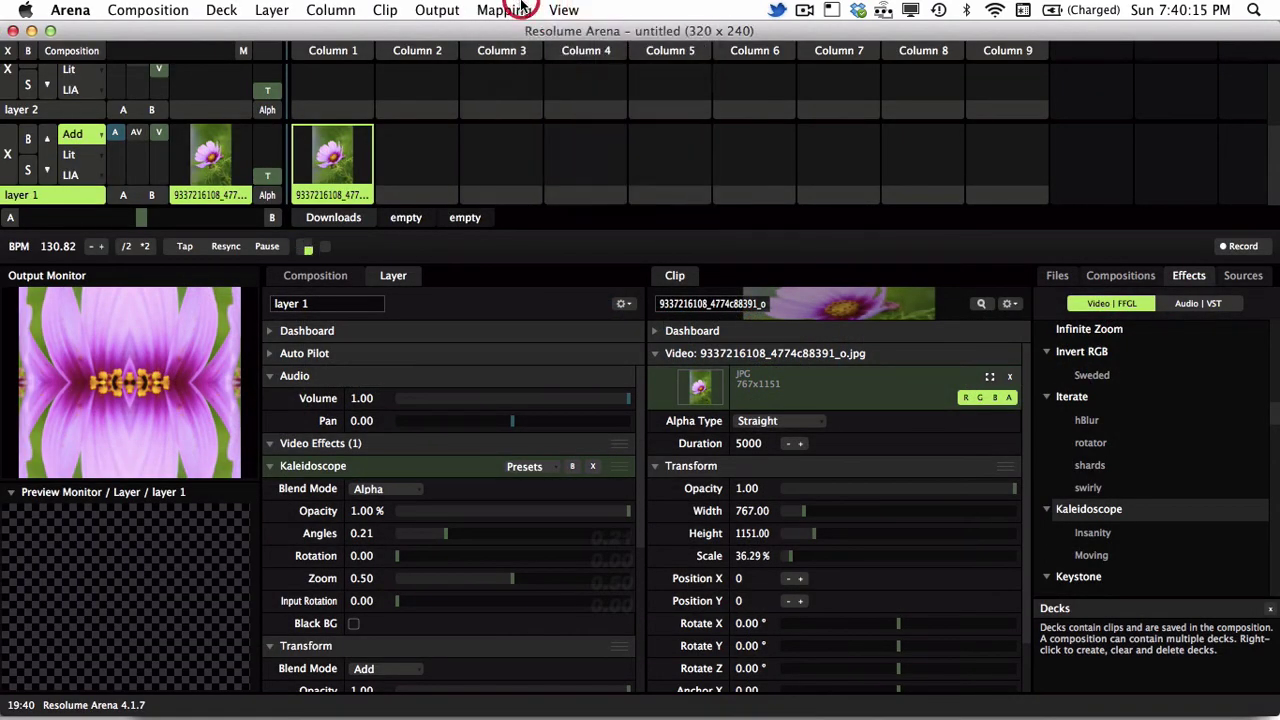
pyautogui.click(520, 8)
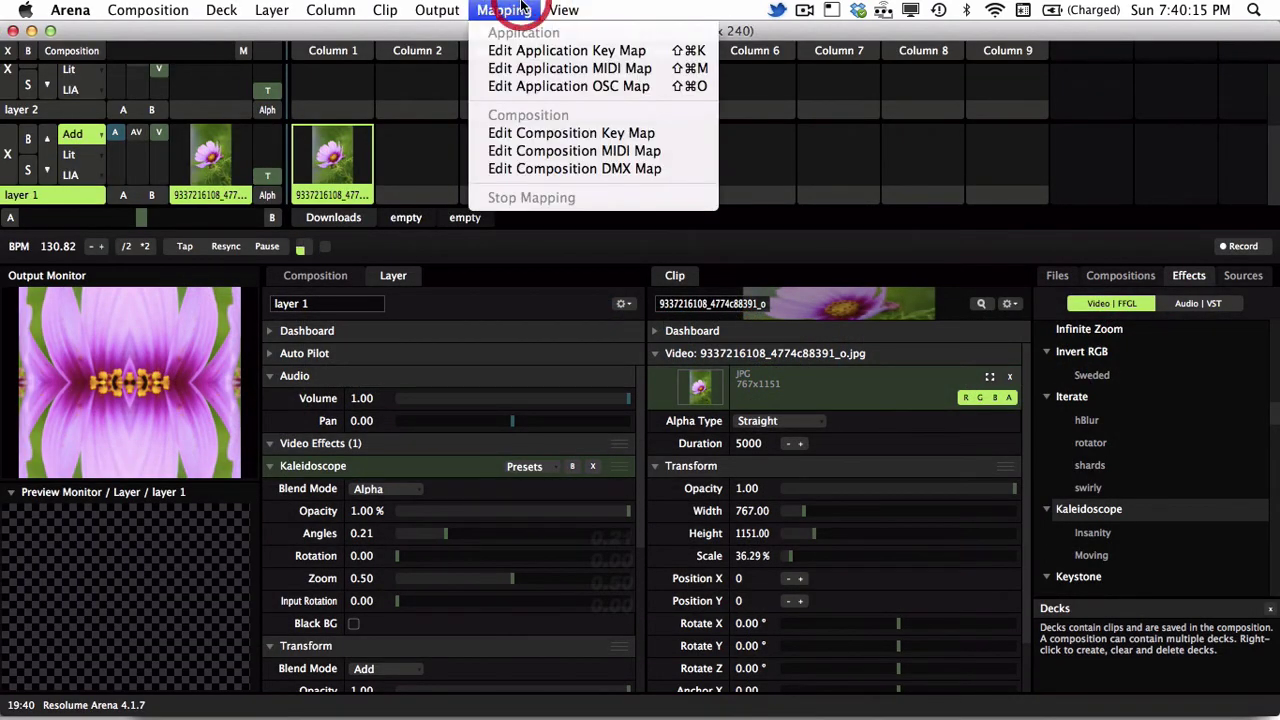
pyautogui.click(605, 151)
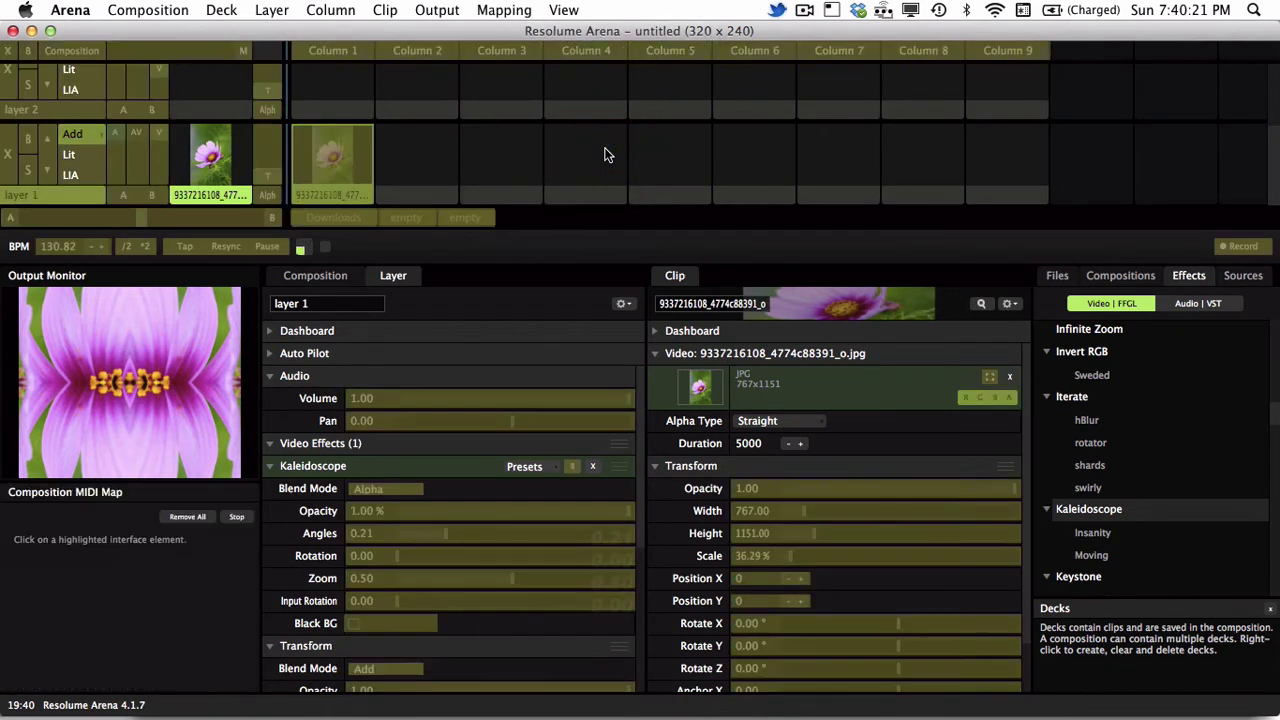
# Select the Input Rotation parameter of layer 1's Kaleidoscope effect as the MIDI mapping target
pyautogui.scroll(-3, 784, 434)
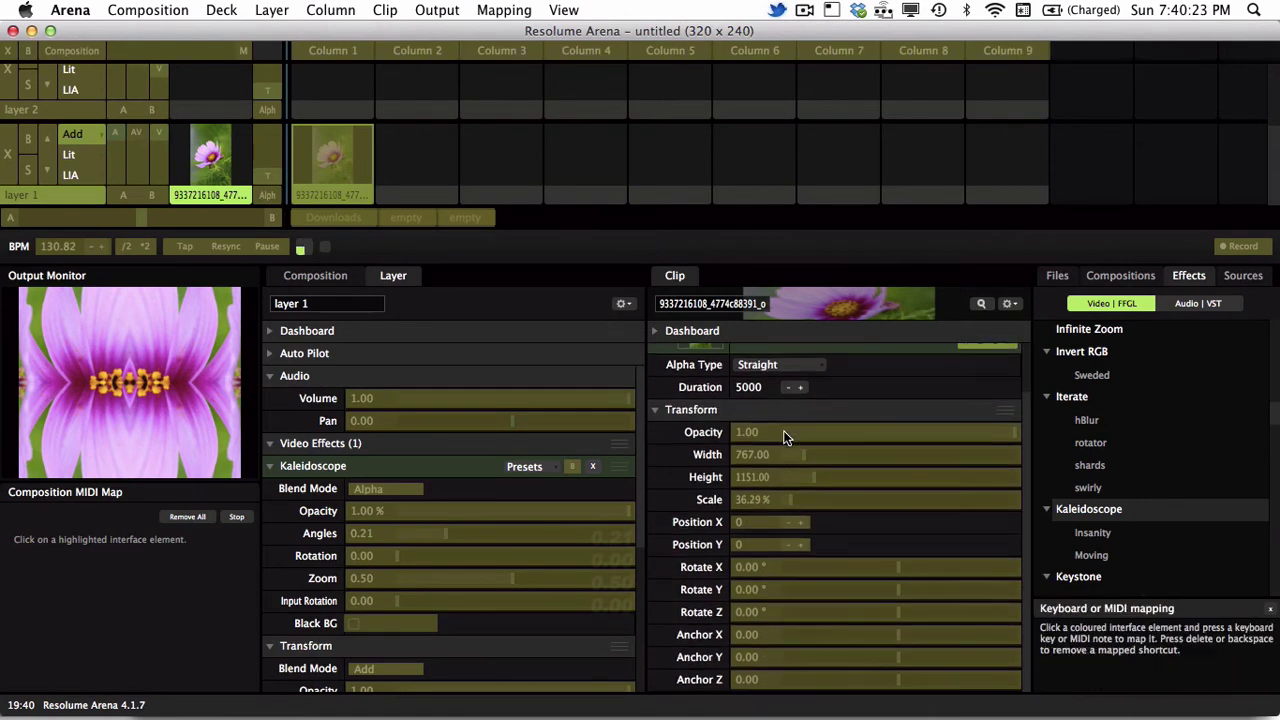
pyautogui.scroll(-4, 450, 562)
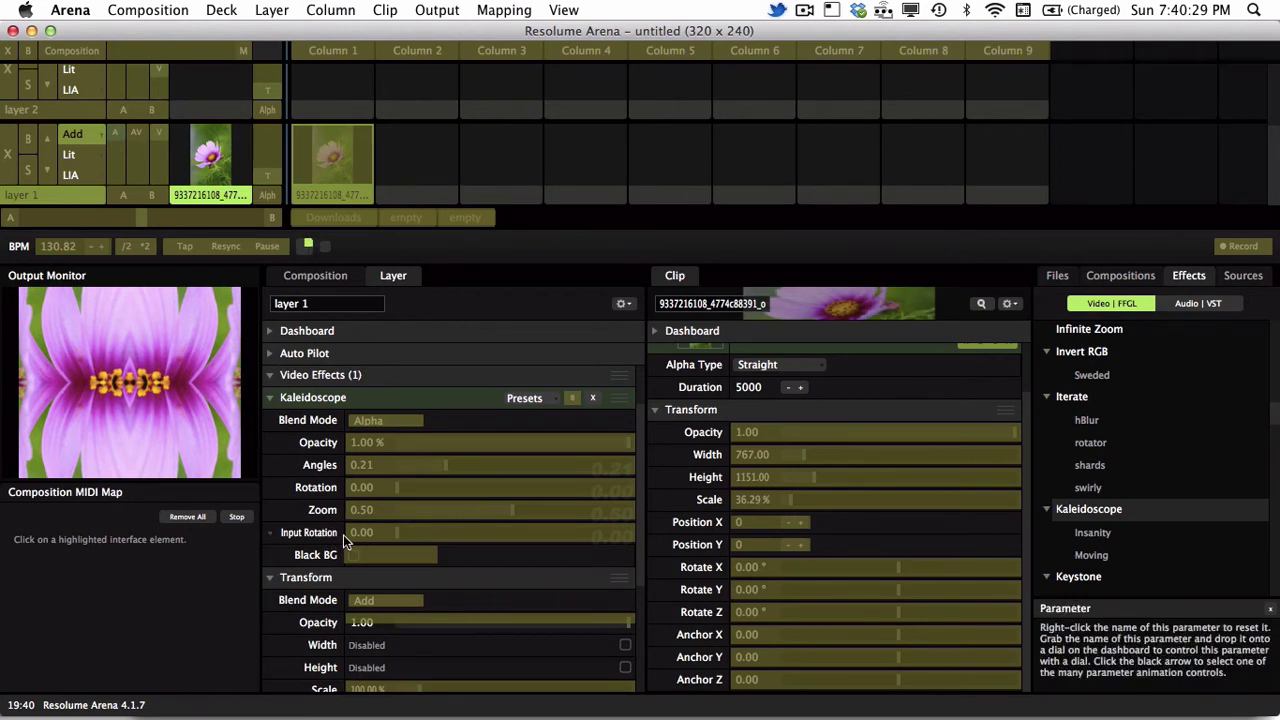
pyautogui.click(379, 532)
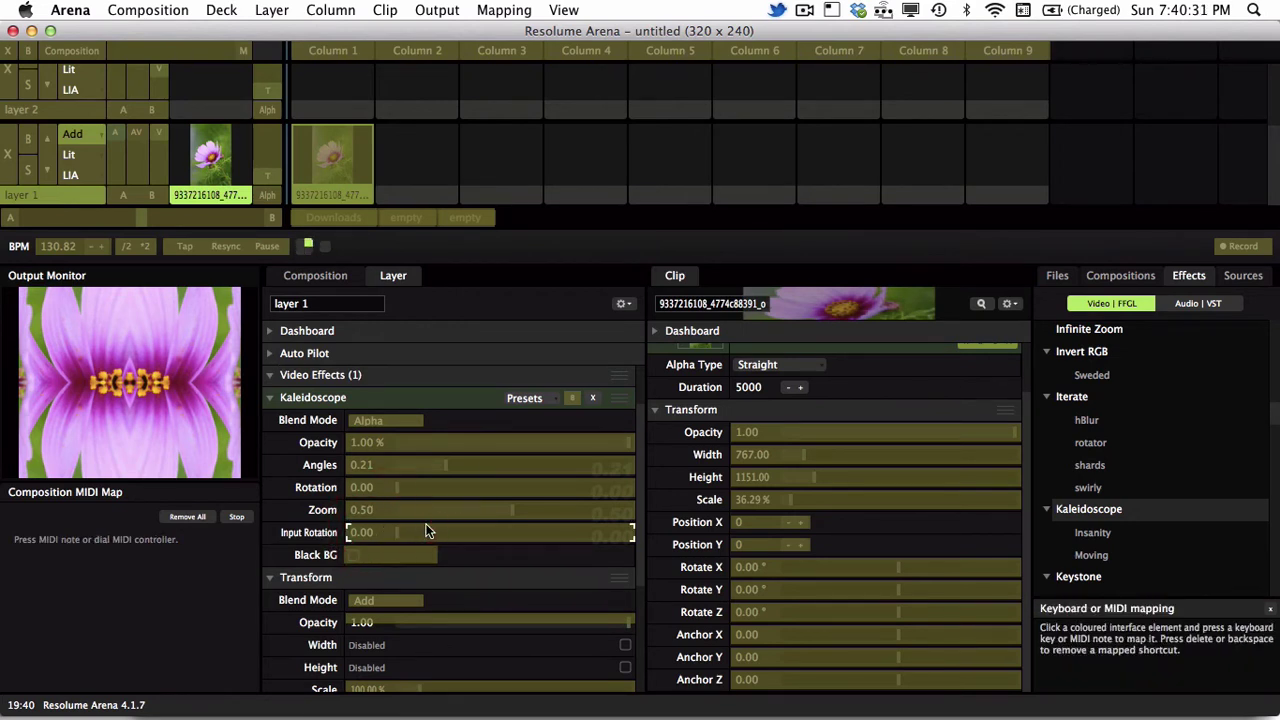
pyautogui.click(428, 528)
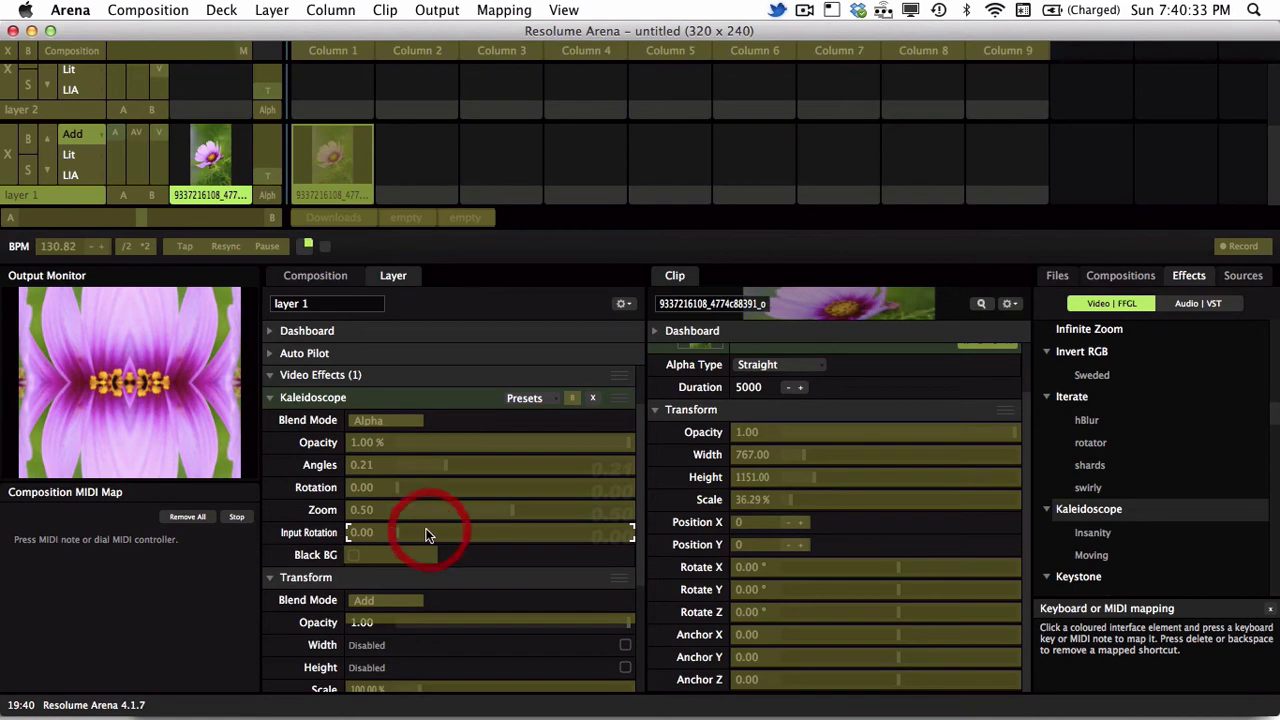
pyautogui.click(413, 526)
# Map Input Rotation by varying the first AutoCC CC Value in Ableton Live, leaving it at 23, and return to Resolume Arena
pyautogui.press('super+Tab')
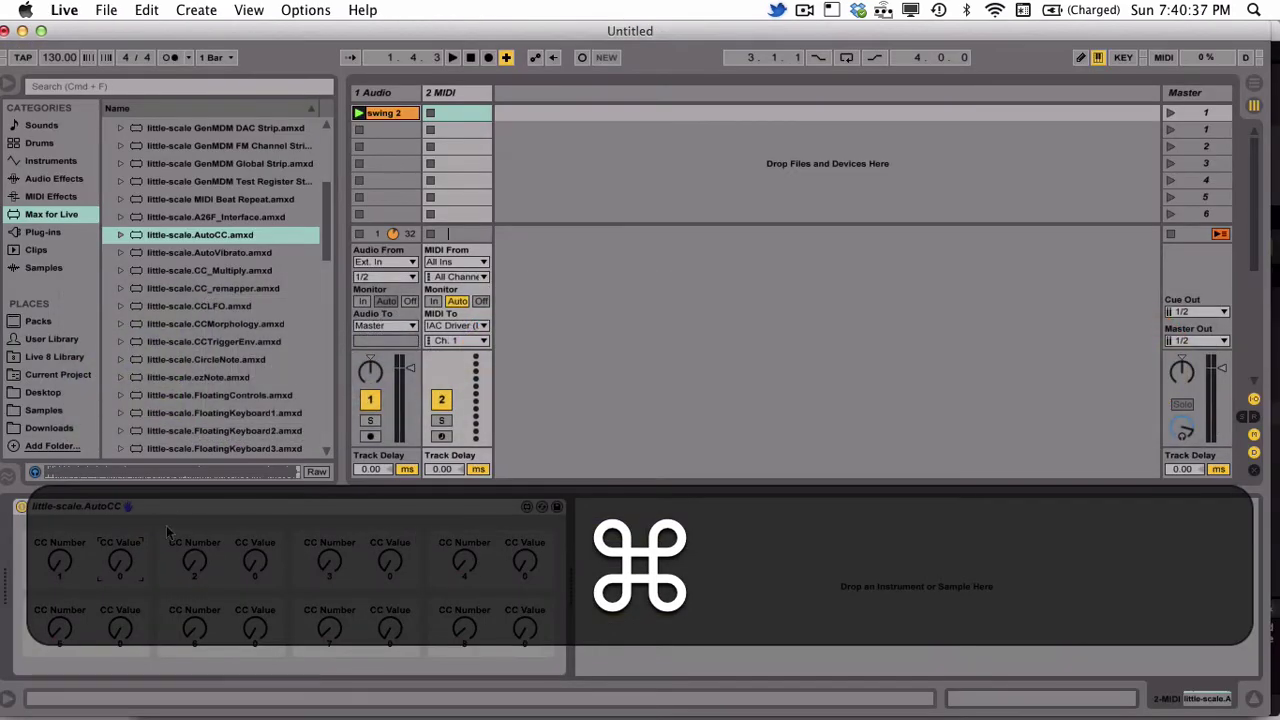
pyautogui.moveTo(117, 563); pyautogui.dragTo(71, 485)
pyautogui.press('super+Tab')
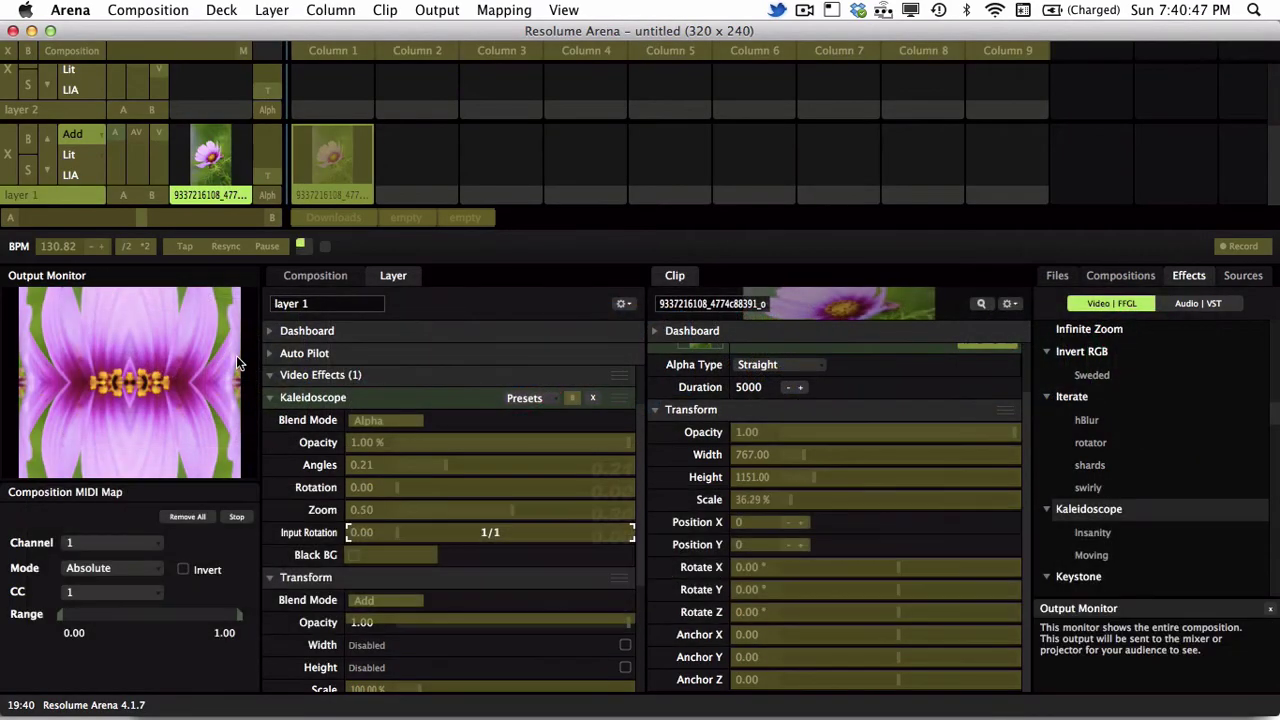
# Check the Input Rotation mapping settings and end composition MIDI map editing
pyautogui.click(502, 537)
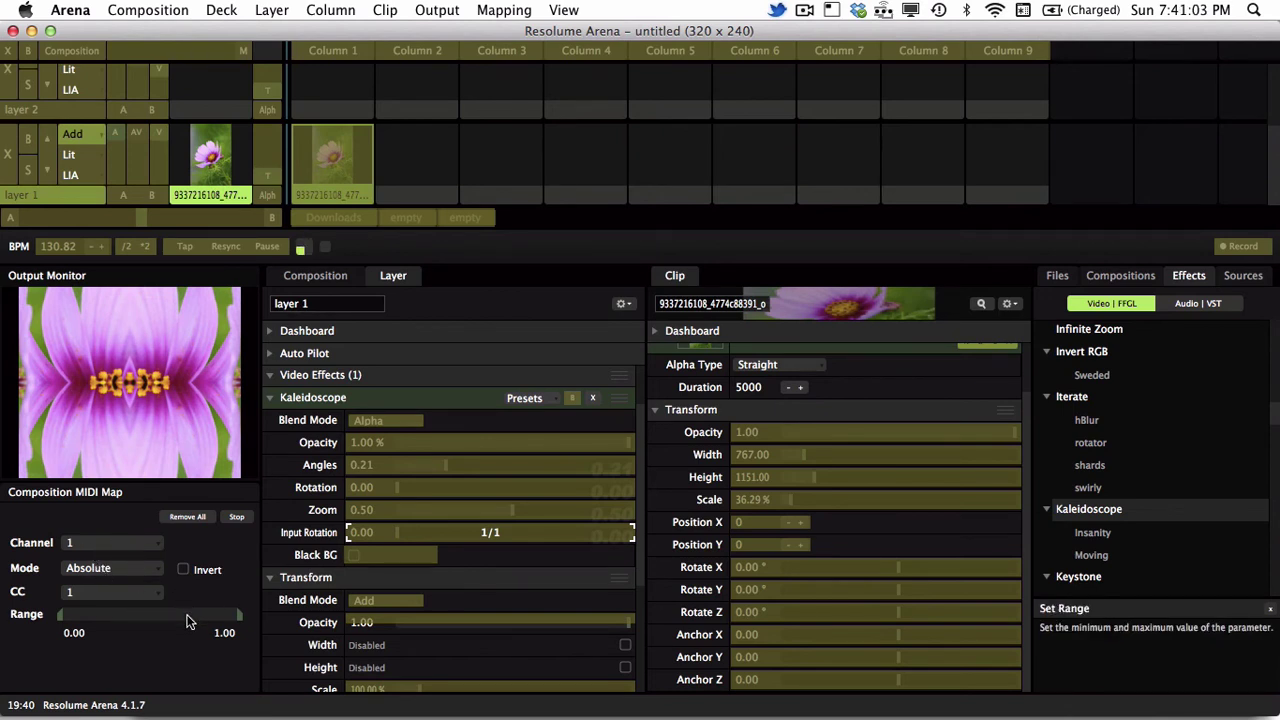
pyautogui.click(503, 10)
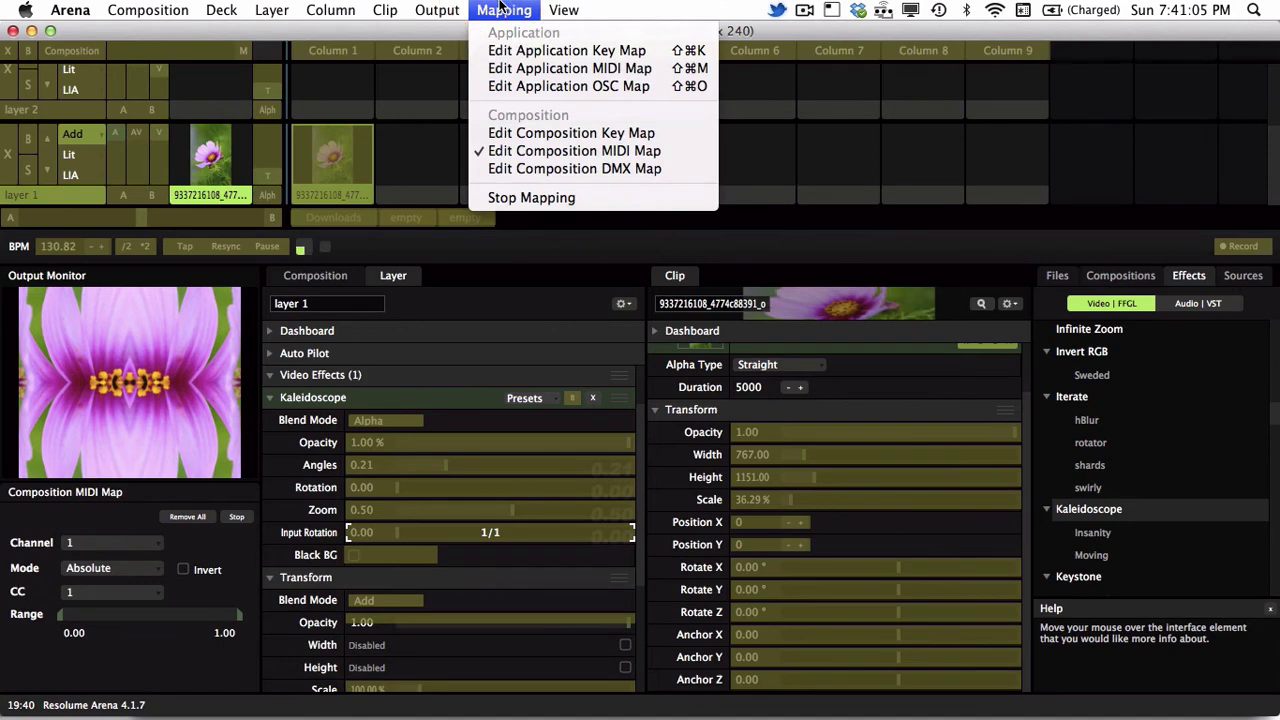
pyautogui.click(521, 150)
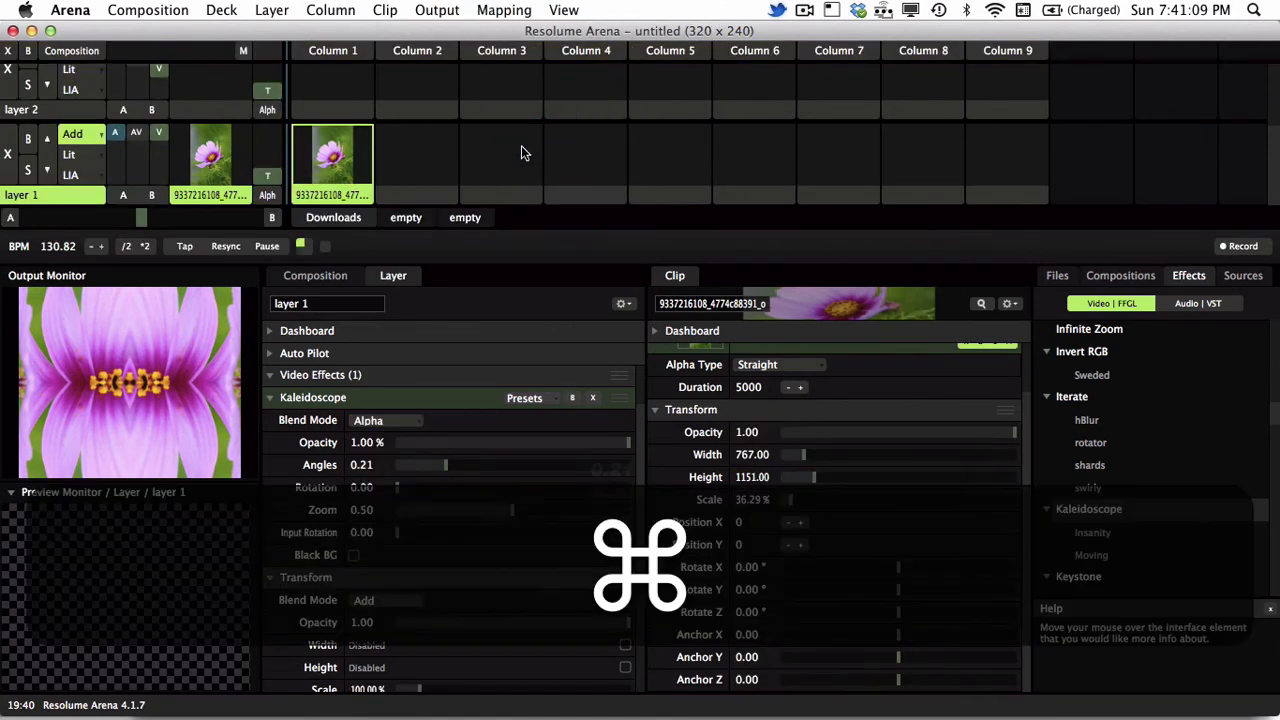
# Switch to Ableton Live, move its window to uncover Arena's output monitor, and vary the first CC Value, leaving it at 0
pyautogui.press('super+Tab')
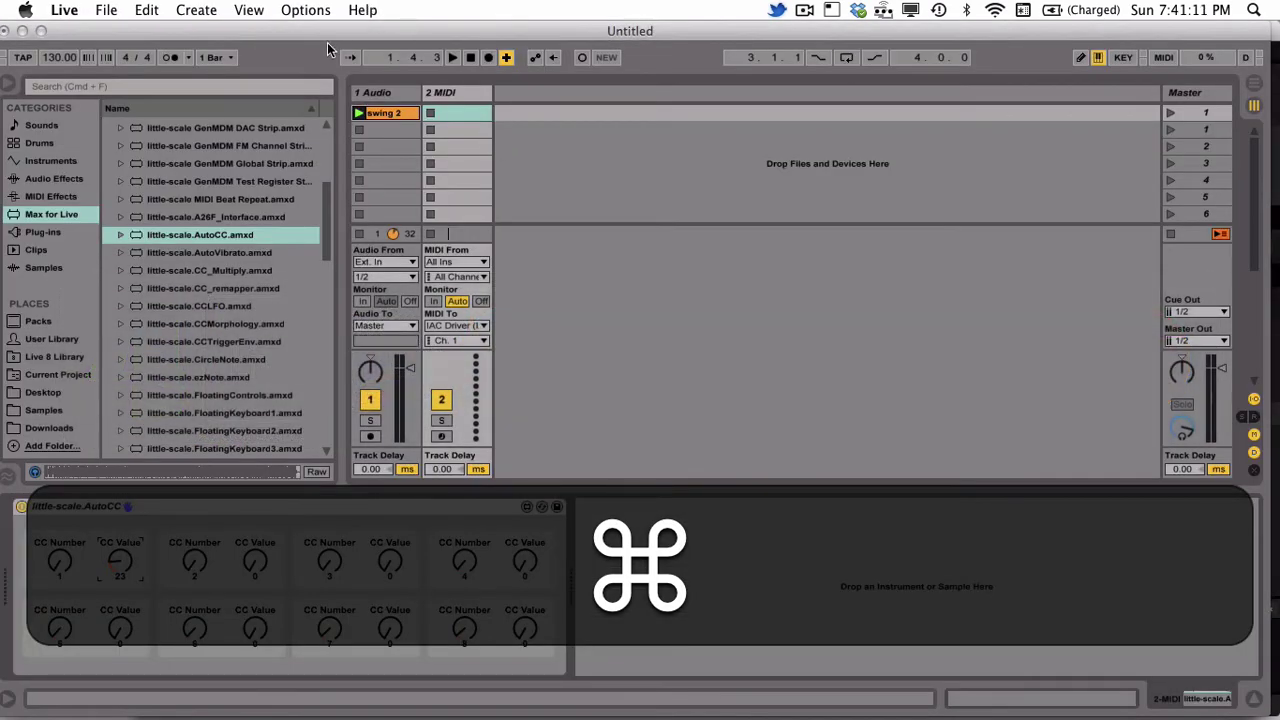
pyautogui.moveTo(294, 34); pyautogui.dragTo(630, 5)
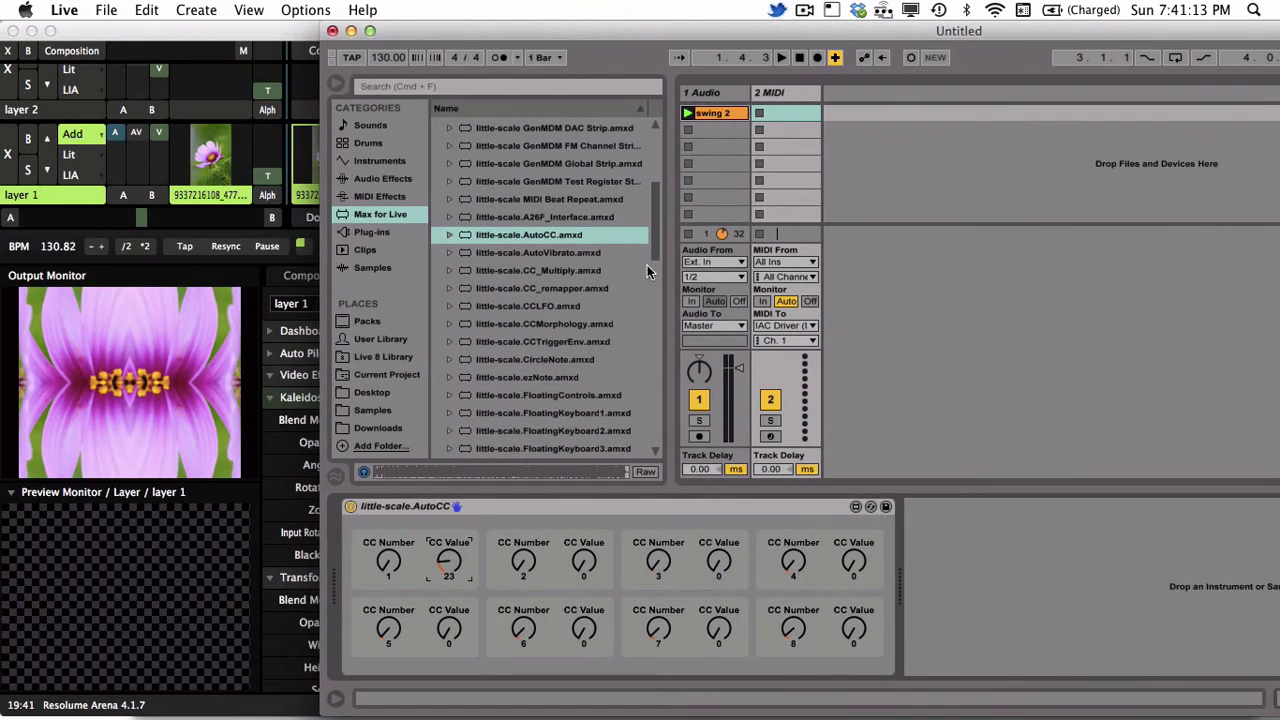
pyautogui.moveTo(450, 562); pyautogui.dragTo(449, 689)
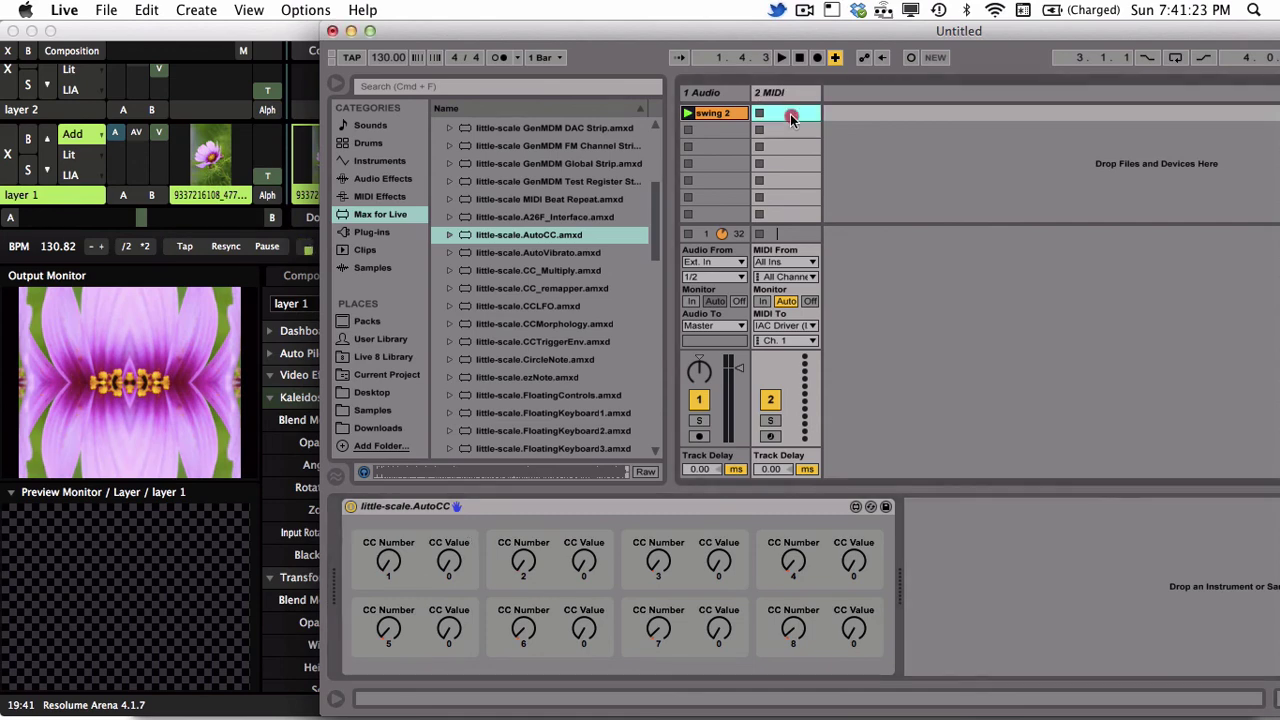
# Create an empty MIDI clip in the 2 MIDI track's first slot and show the automation of the first AutoCC CC Value
pyautogui.doubleClick(790, 114)
pyautogui.click(777, 97)
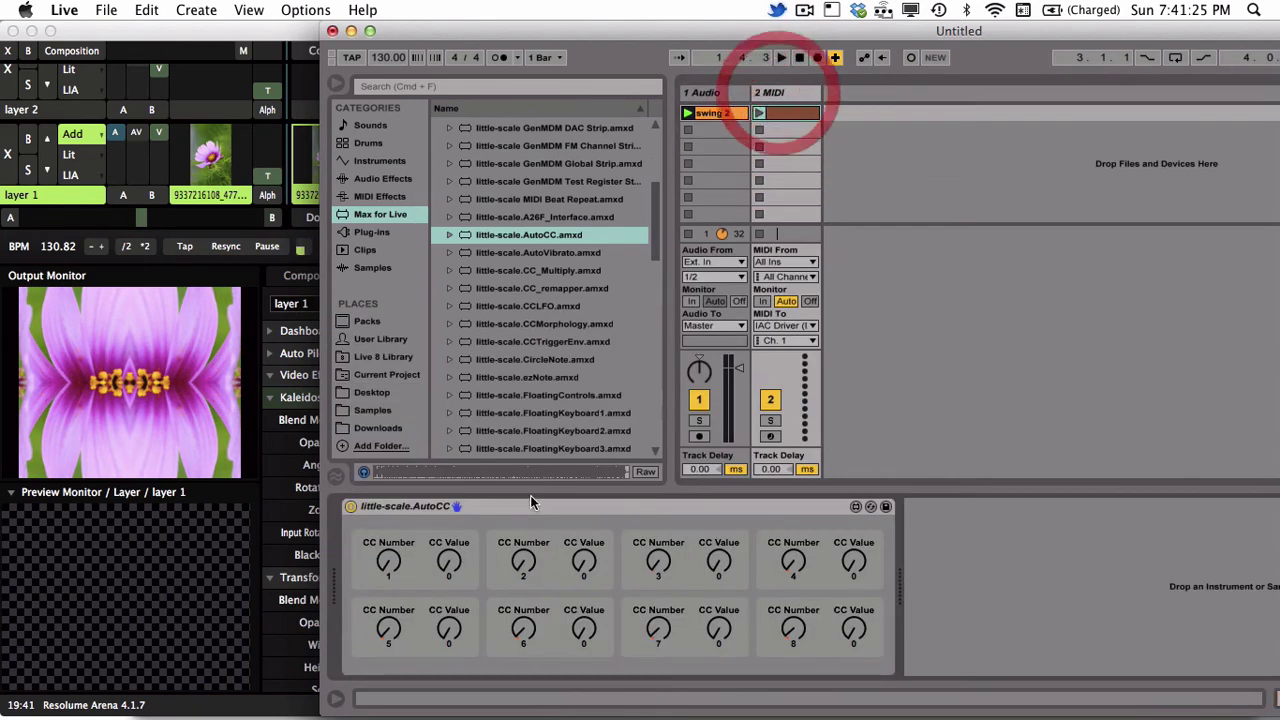
pyautogui.keyDown('ctrl'); pyautogui.click(450, 567); pyautogui.keyUp('ctrl')
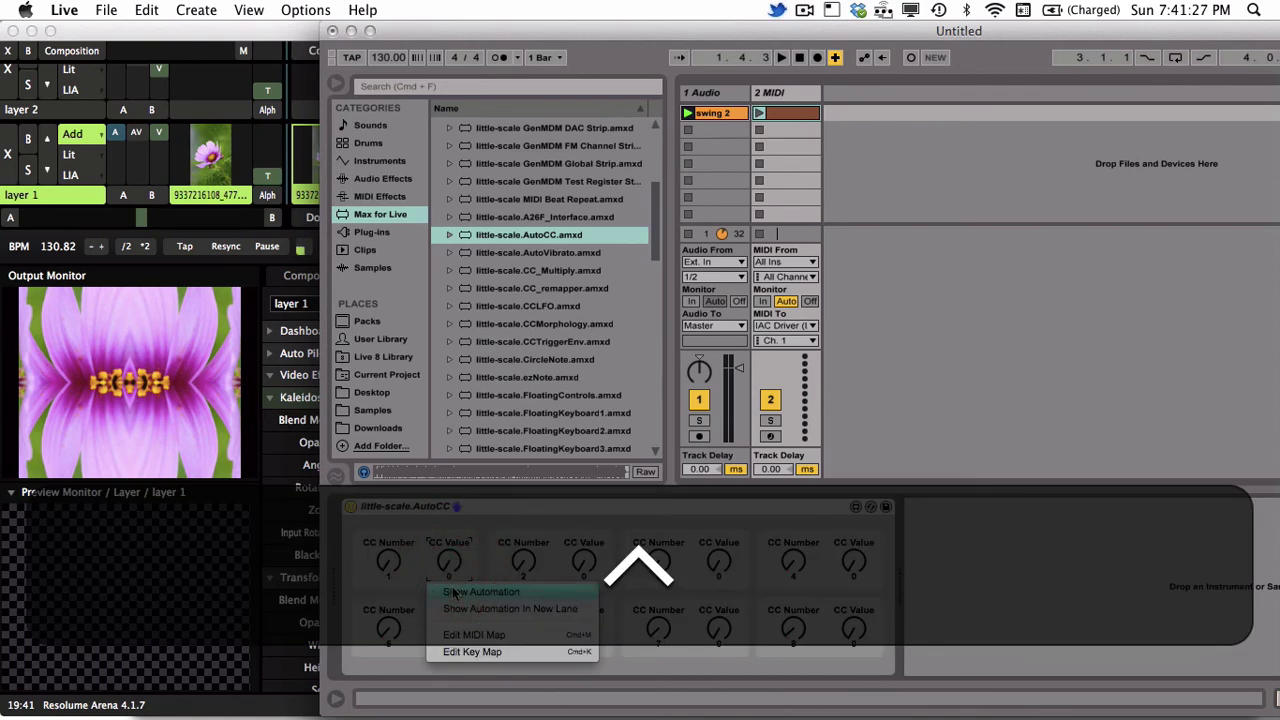
pyautogui.click(465, 591)
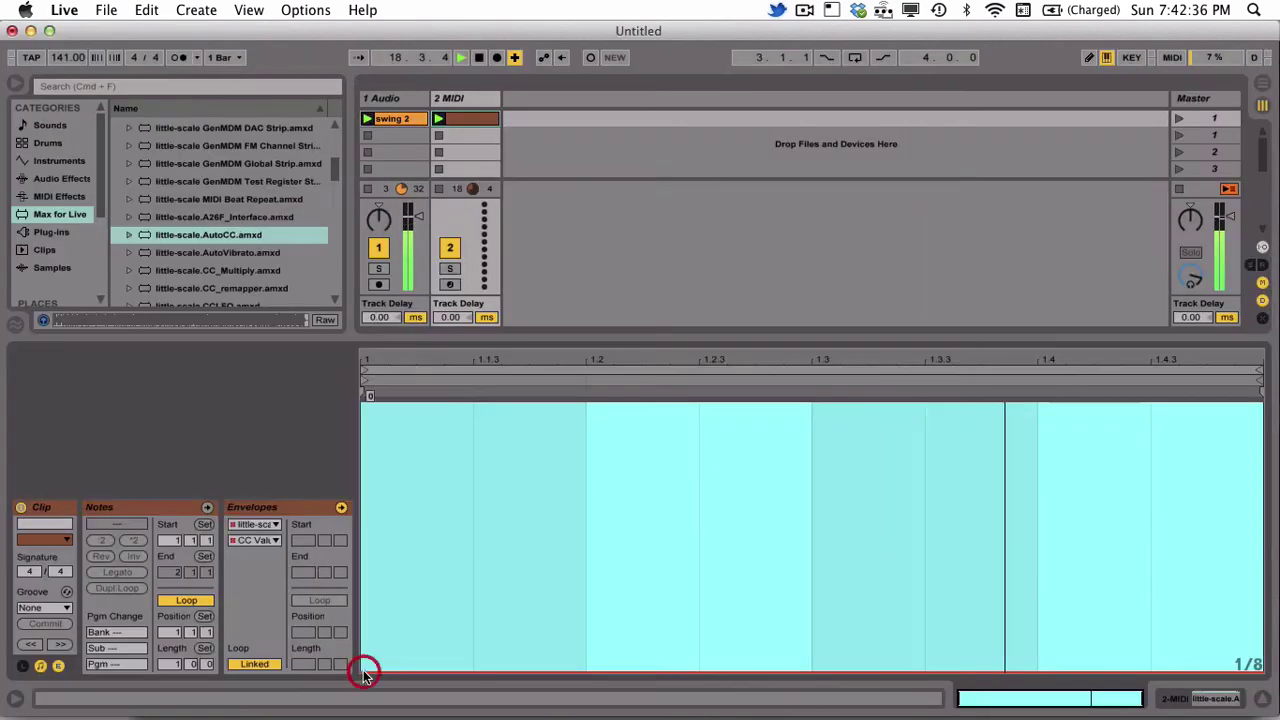
# Shape the CC Value envelope as a ramp from minimum at the clip start to maximum at 1.2.3, and duplicate it along the clip
pyautogui.click(364, 672)
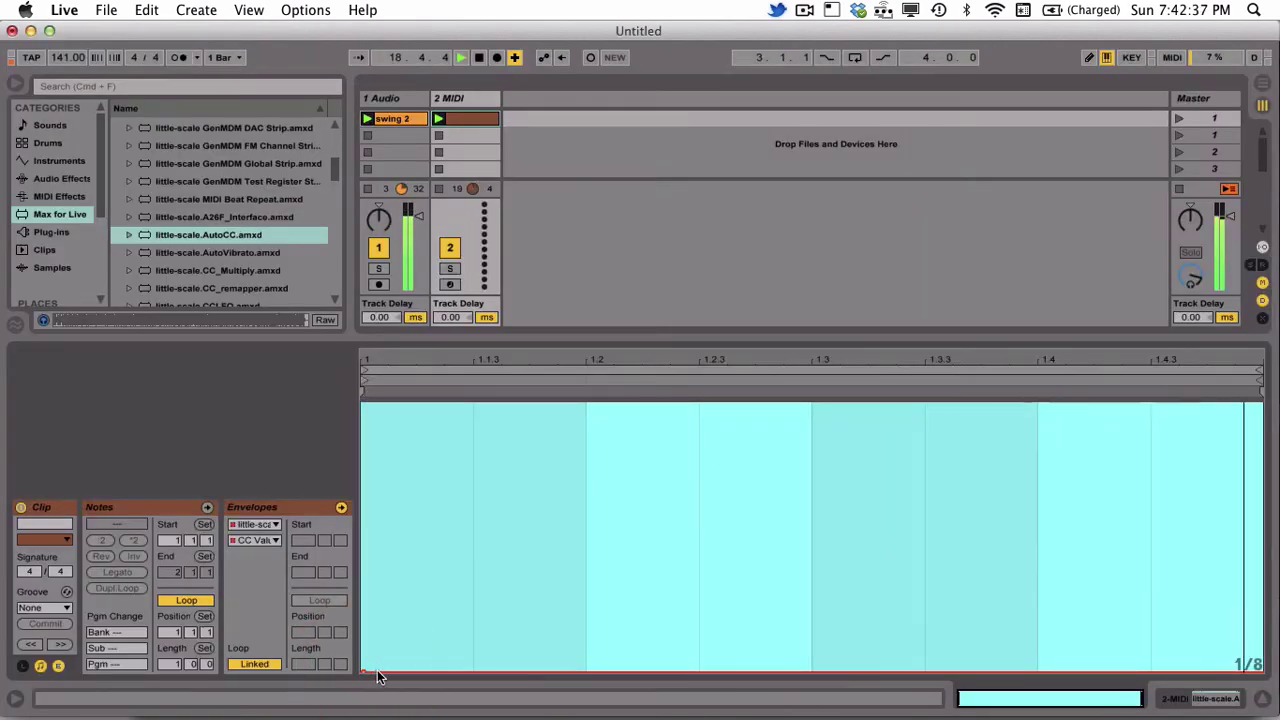
pyautogui.moveTo(379, 672); pyautogui.dragTo(364, 437)
pyautogui.press('super+d')
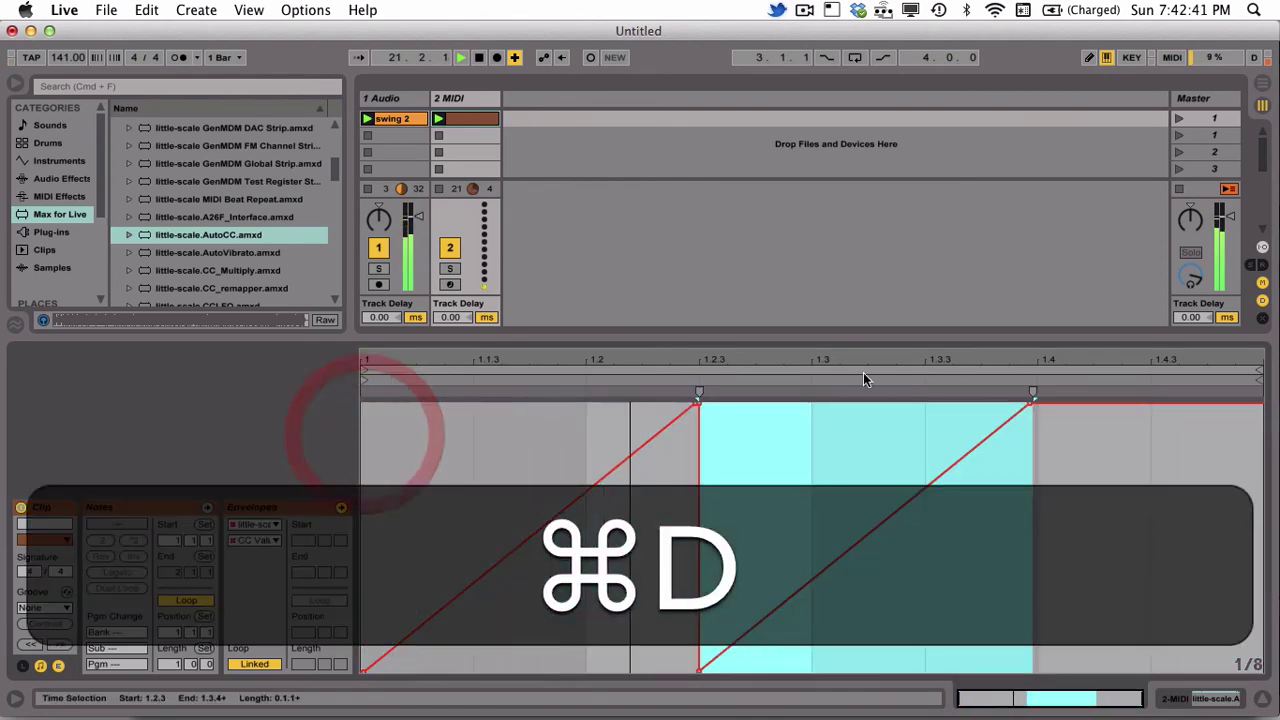
pyautogui.press('super+d')
# Move the Live window to uncover Arena's output monitor and set the song tempo to 82 BPM
pyautogui.moveTo(503, 31); pyautogui.dragTo(846, 36)
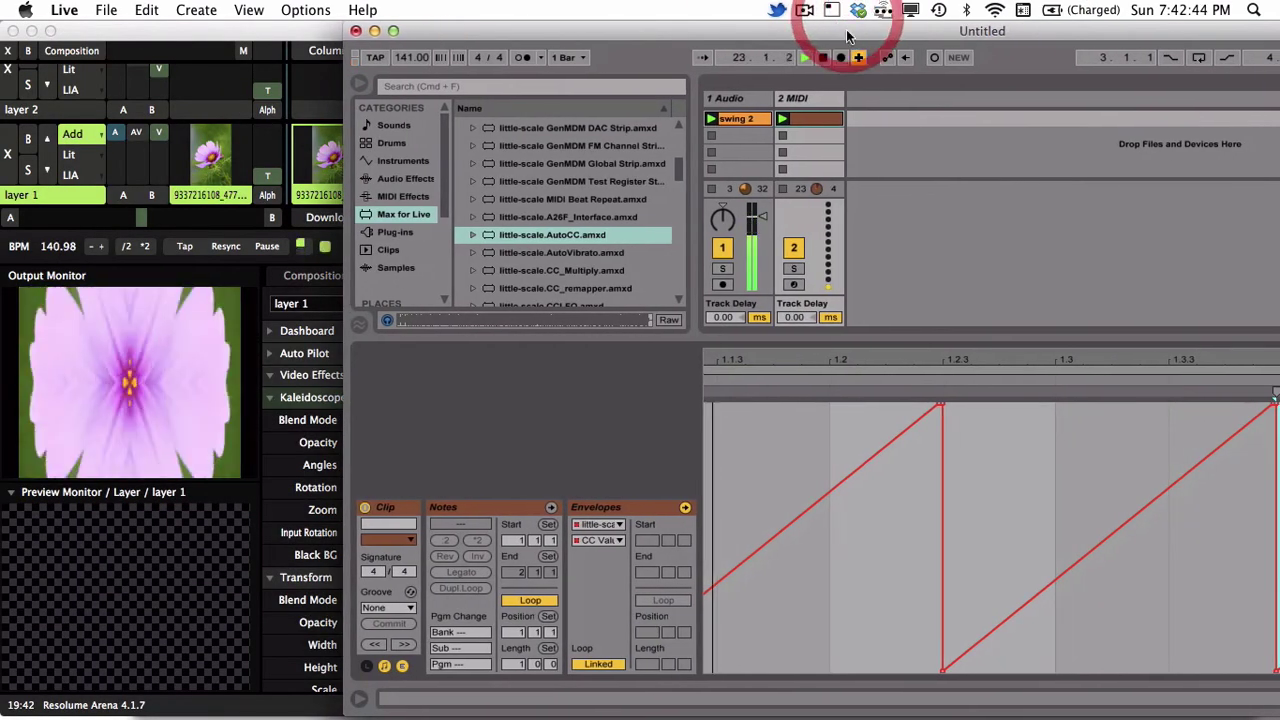
pyautogui.click(404, 57)
pyautogui.write('2')
pyautogui.press('Return')
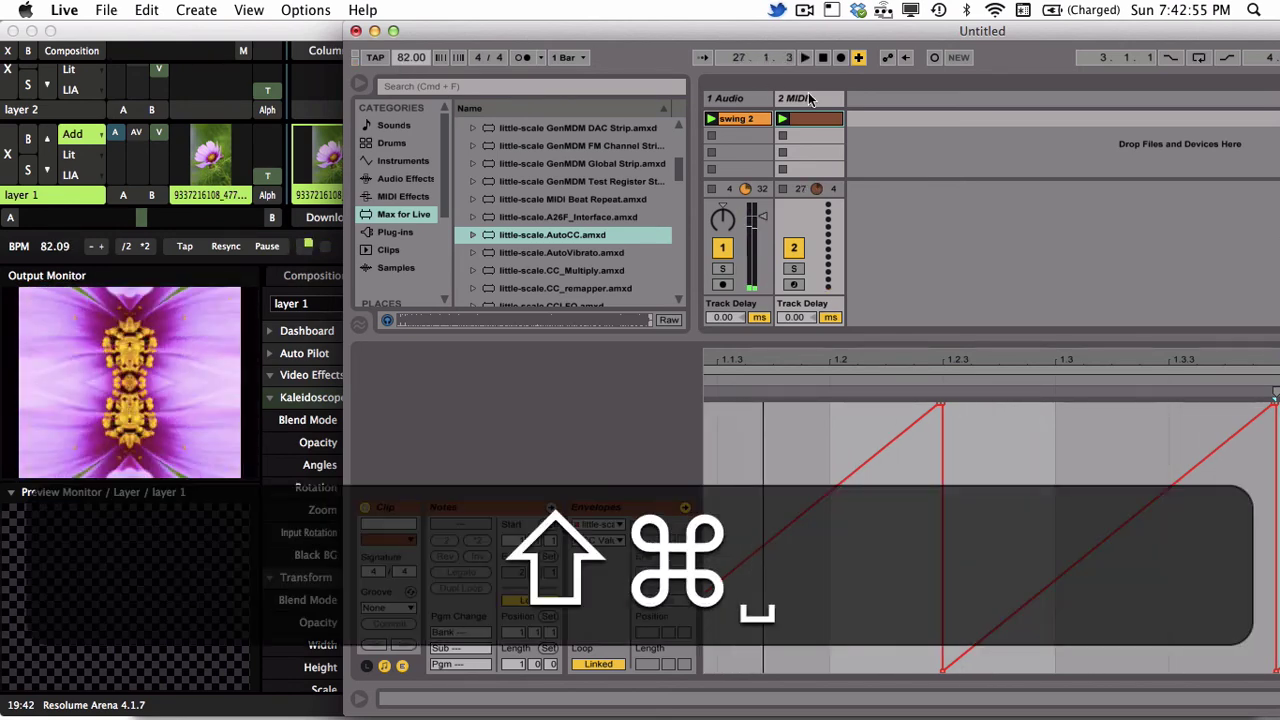
pyautogui.press('shift+super+5')
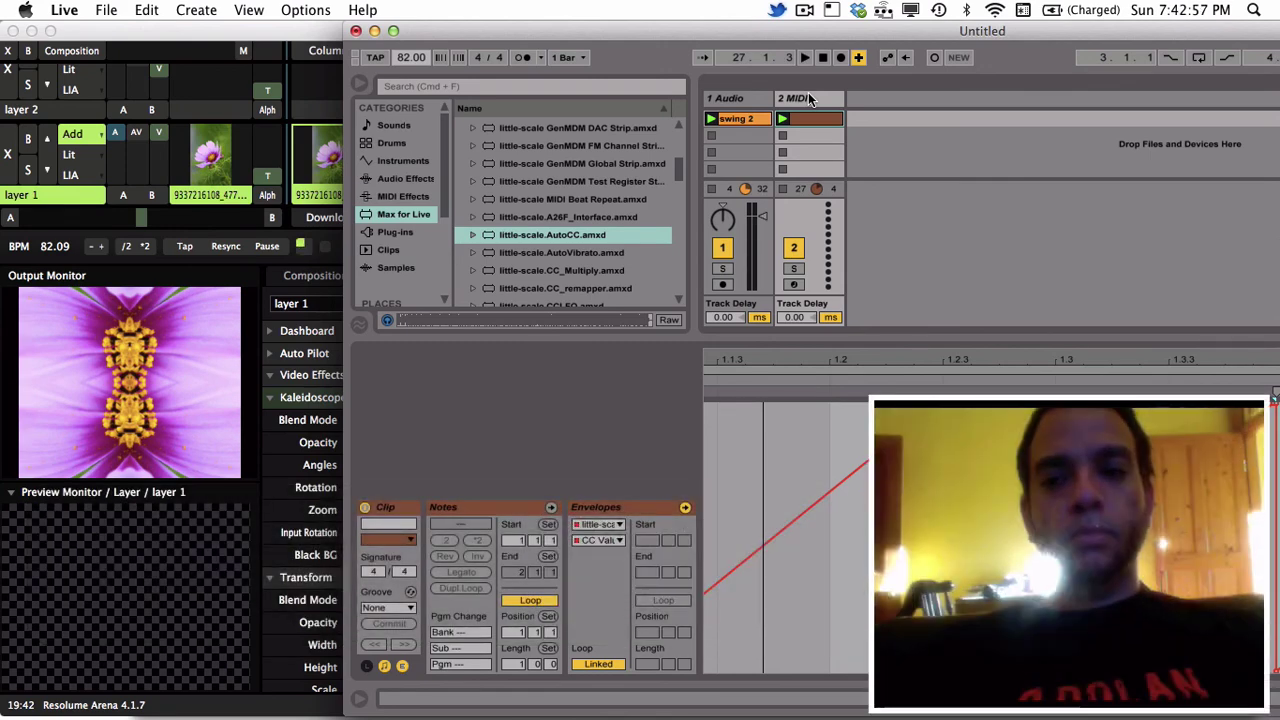